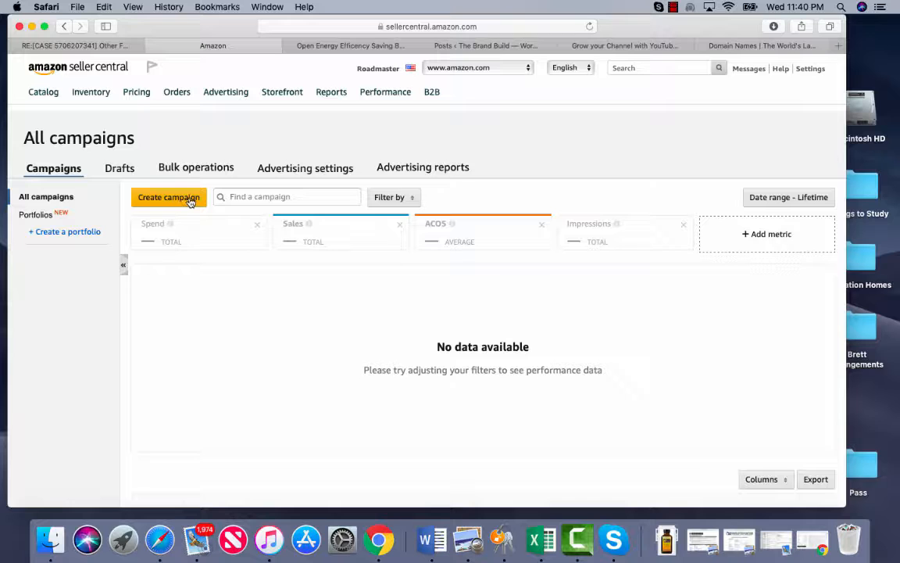
Start creating a new advertising campaign from the All campaigns page
click(190, 202)
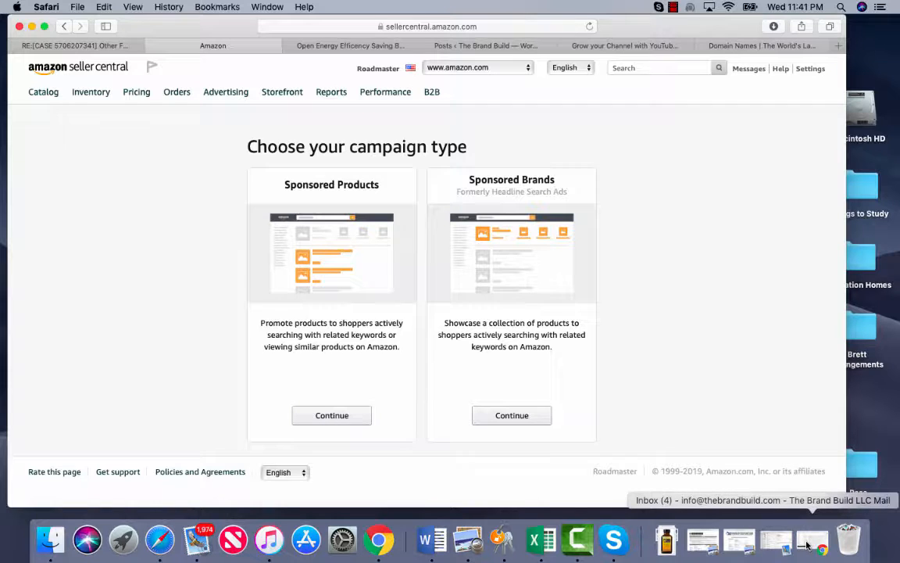
Switch to the Chrome window and open amazon.com in a new tab
click(807, 545)
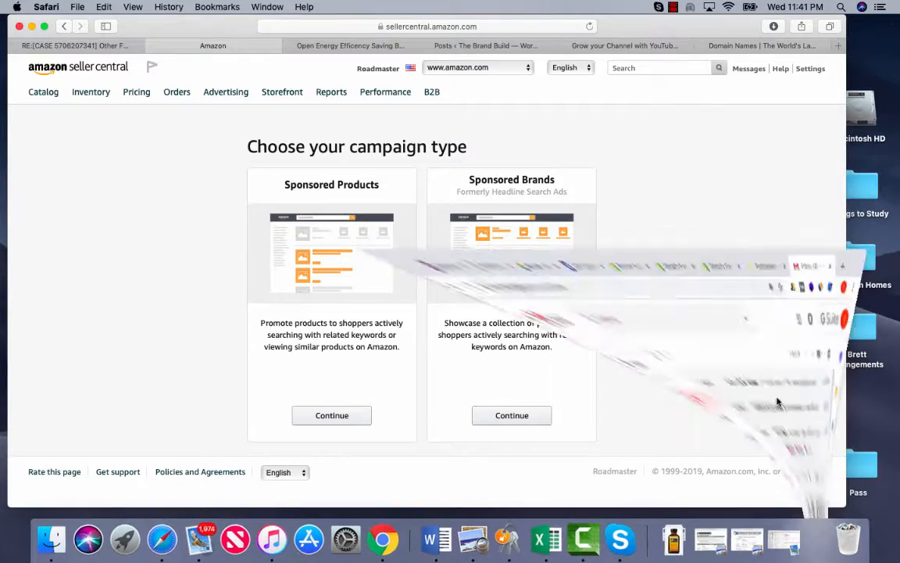
click(857, 31)
text(amazon.com)
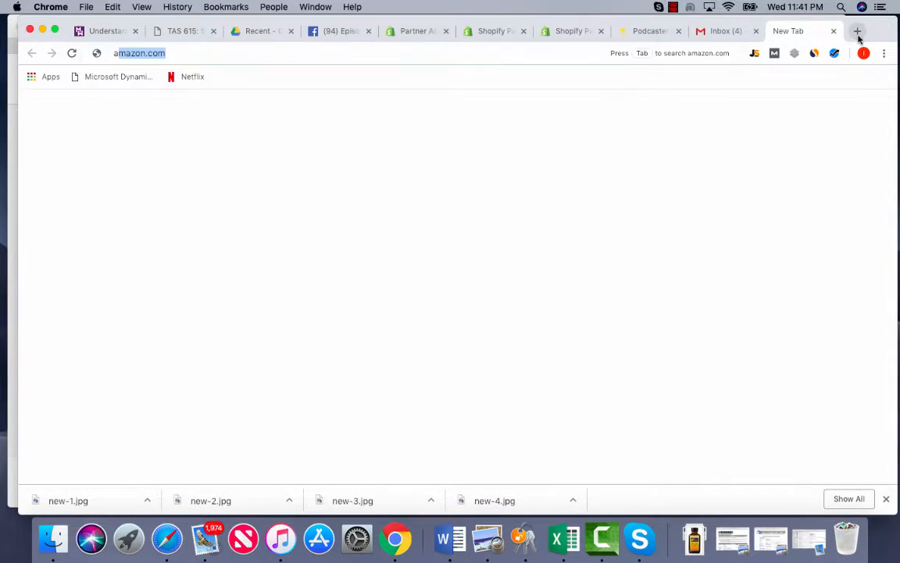
key(Return)
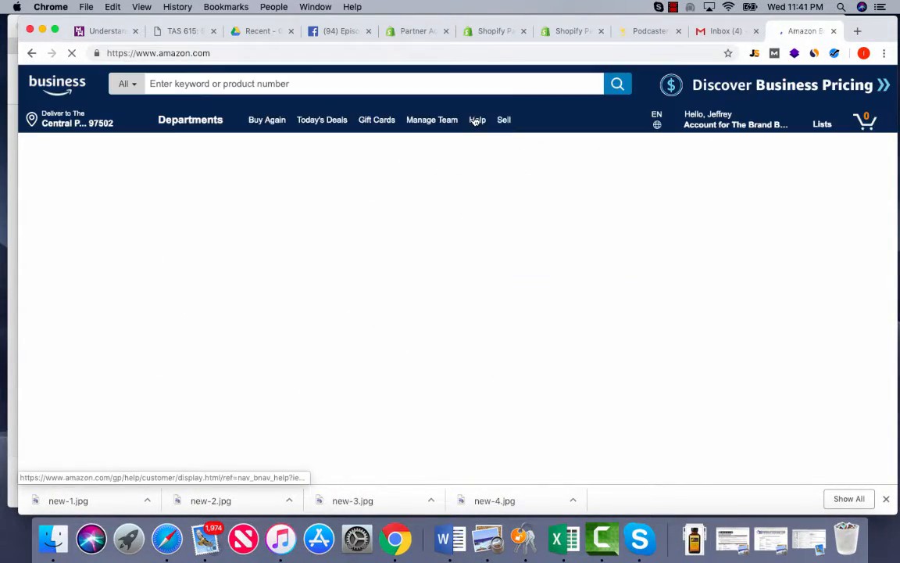
Search Amazon for "blue ox" and look through the sponsored product listings in the results
text(bl)
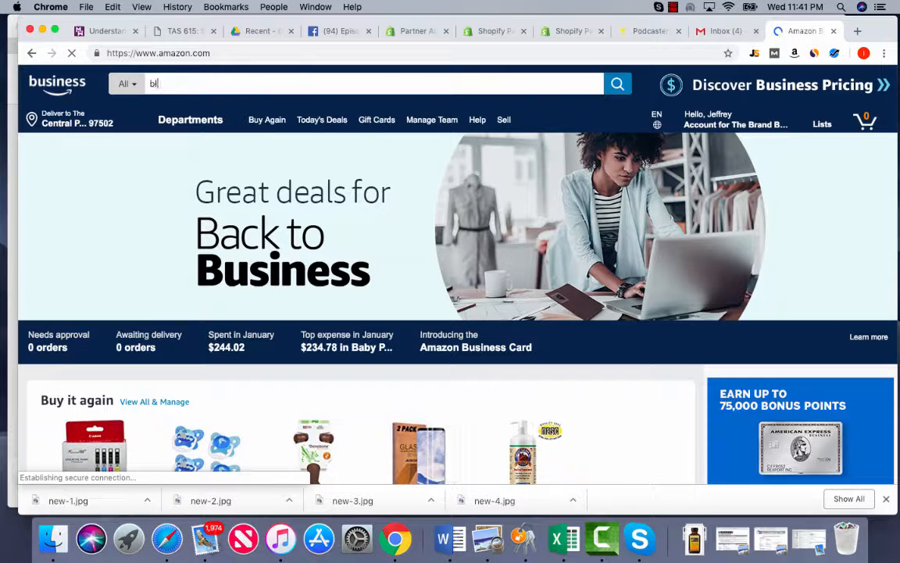
text(ue ox)
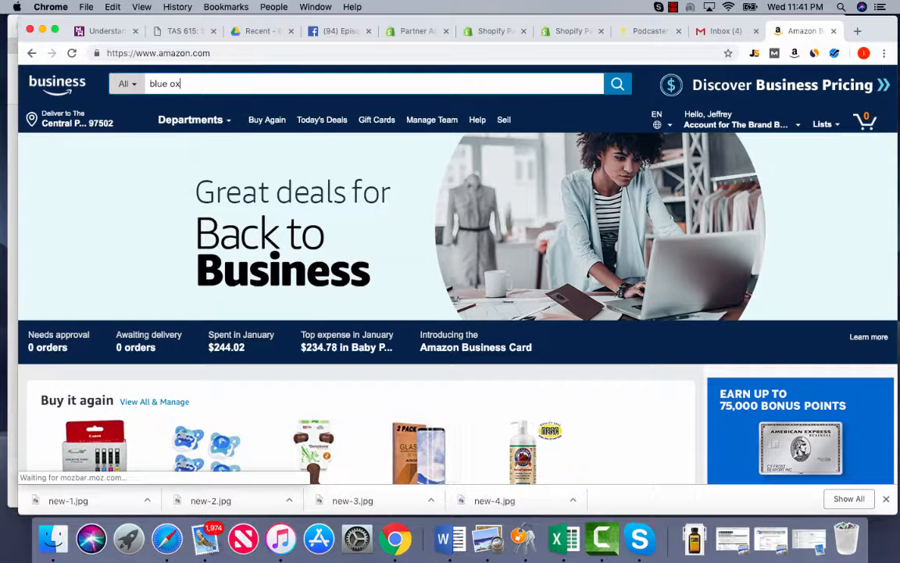
key(Return)
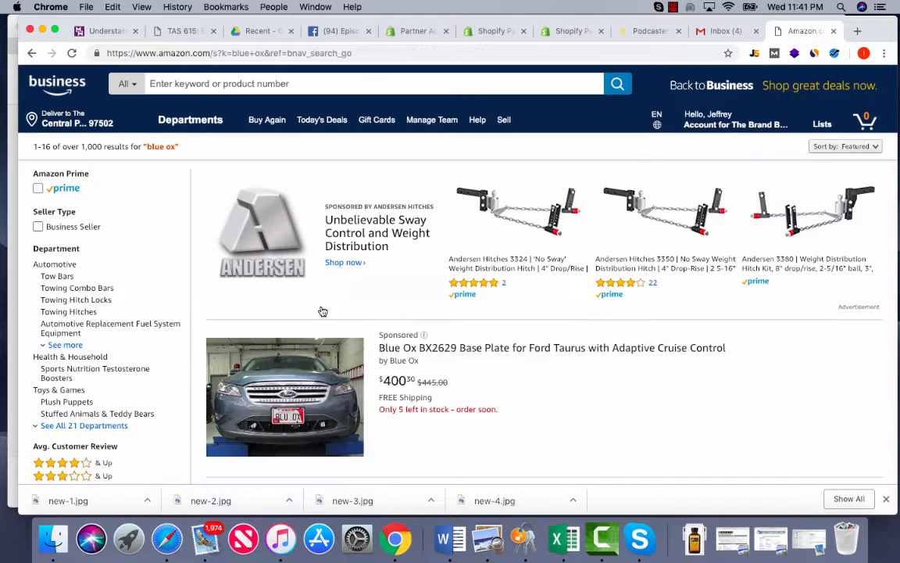
scroll(325, 314, down, 5)
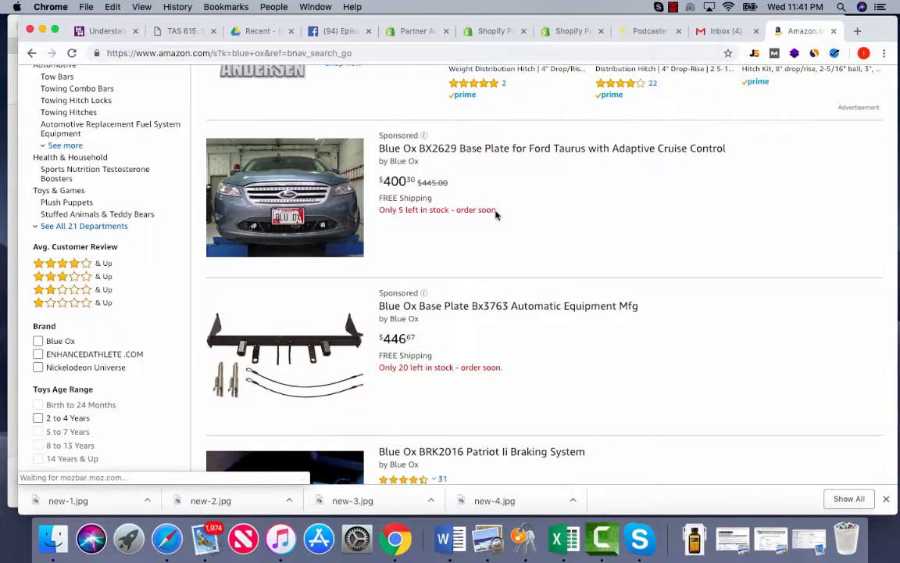
Run the Jungle Scout extension on the "blue ox" results to examine sales, revenue and review data
click(754, 54)
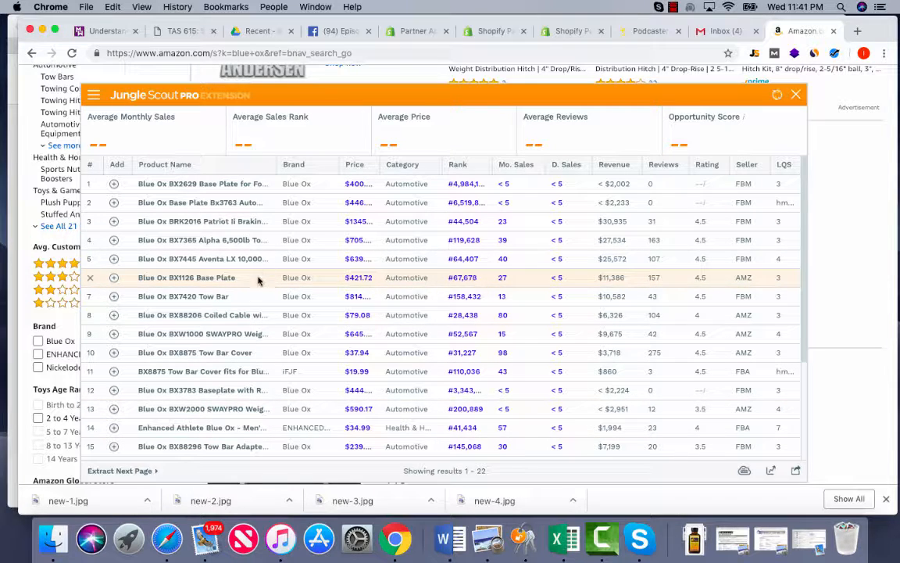
click(744, 470)
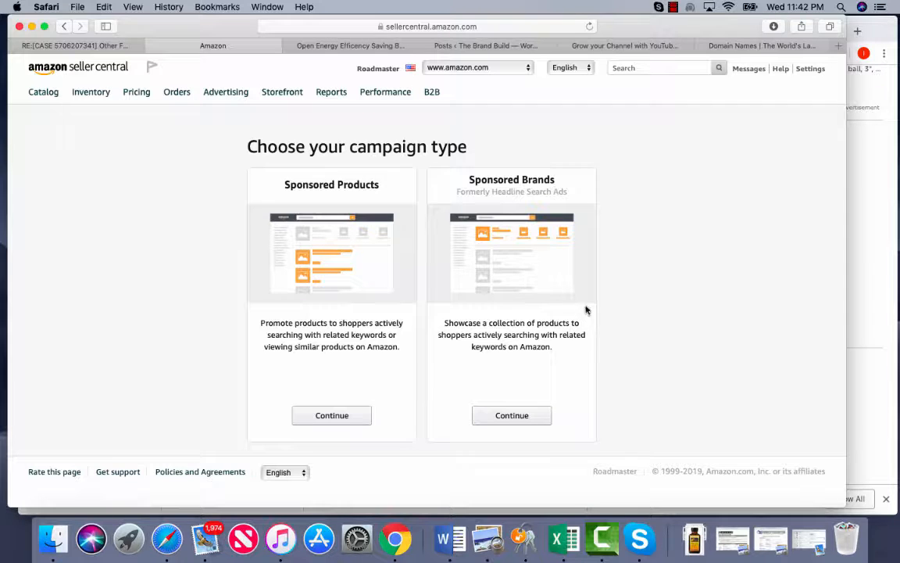
Return to the Chrome results, open the sponsored Andersen Hitches brand page and look over its product list
click(851, 307)
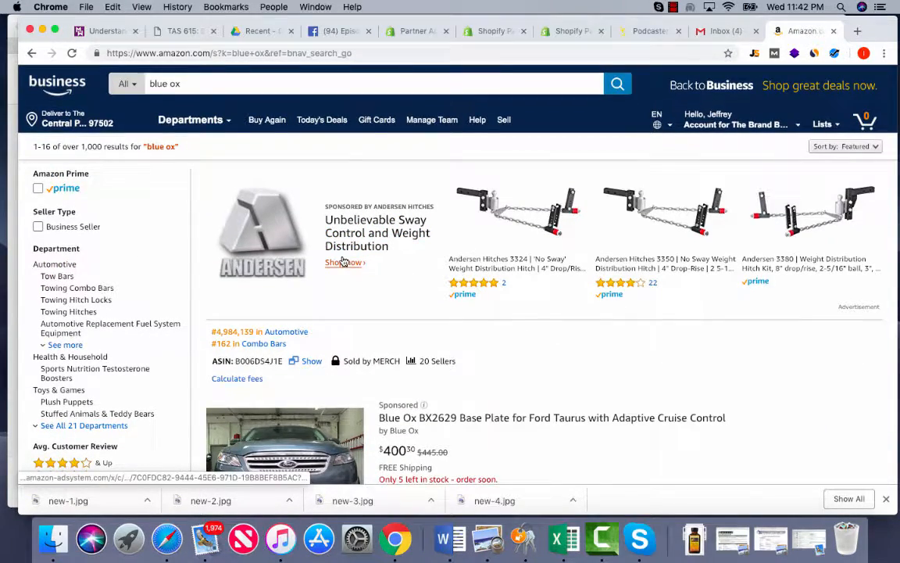
click(342, 262)
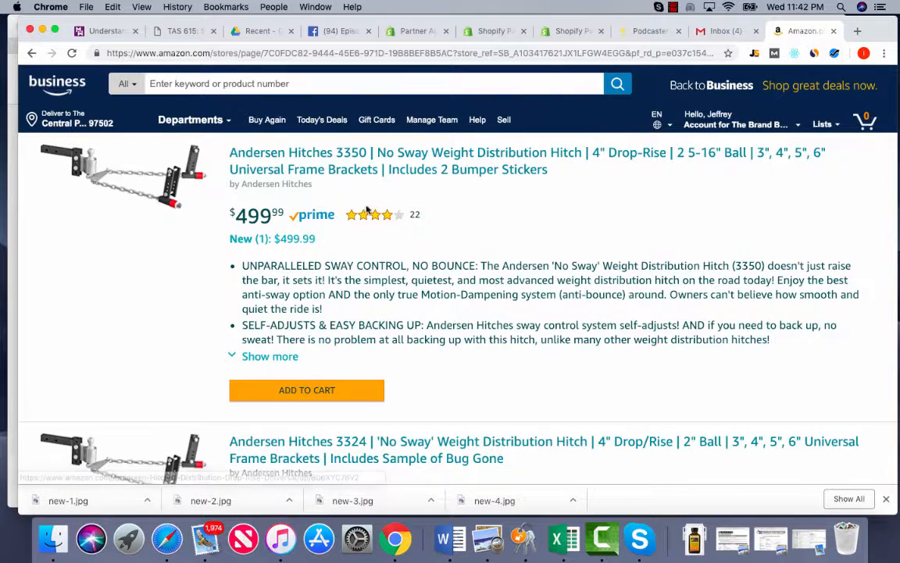
scroll(527, 255, down, 15)
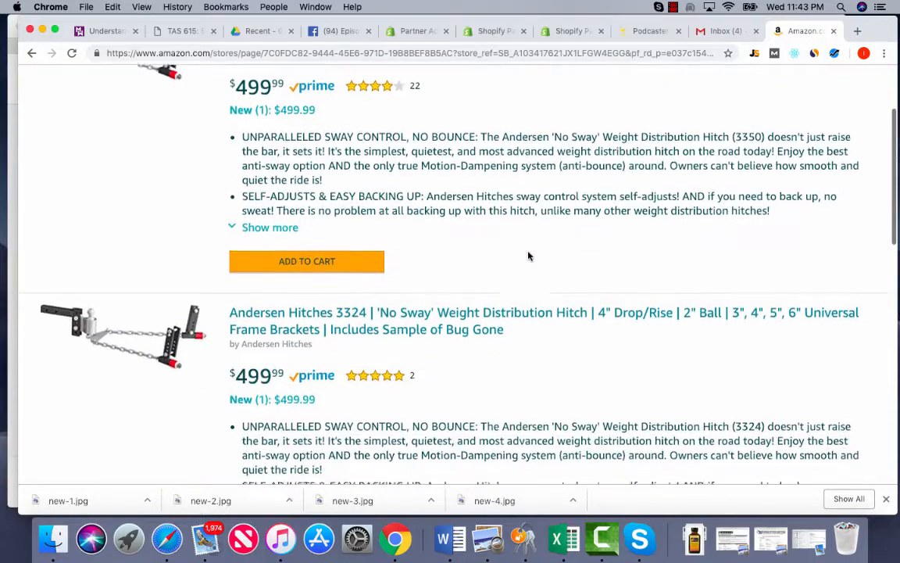
scroll(527, 255, up, 15)
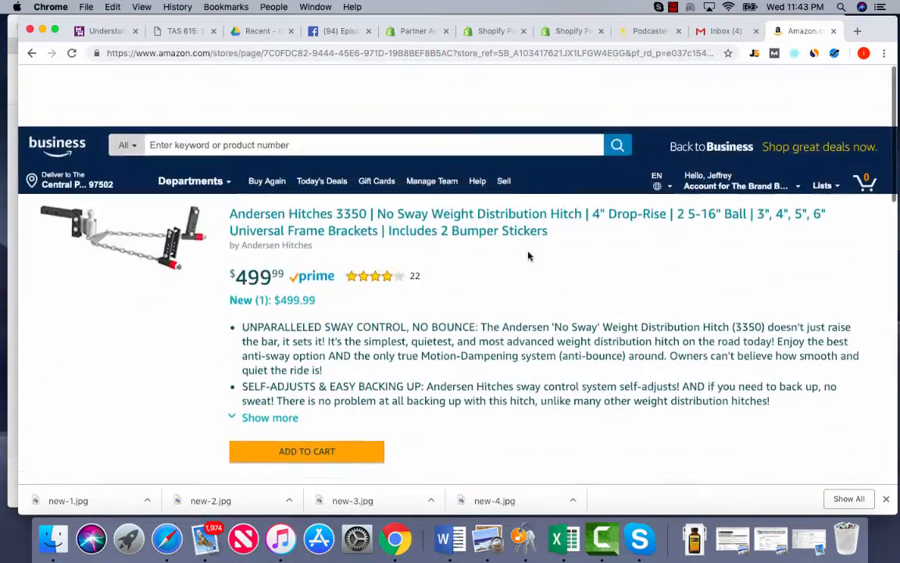
Search Amazon for the suggested term "listerine mouthwash"
click(284, 75)
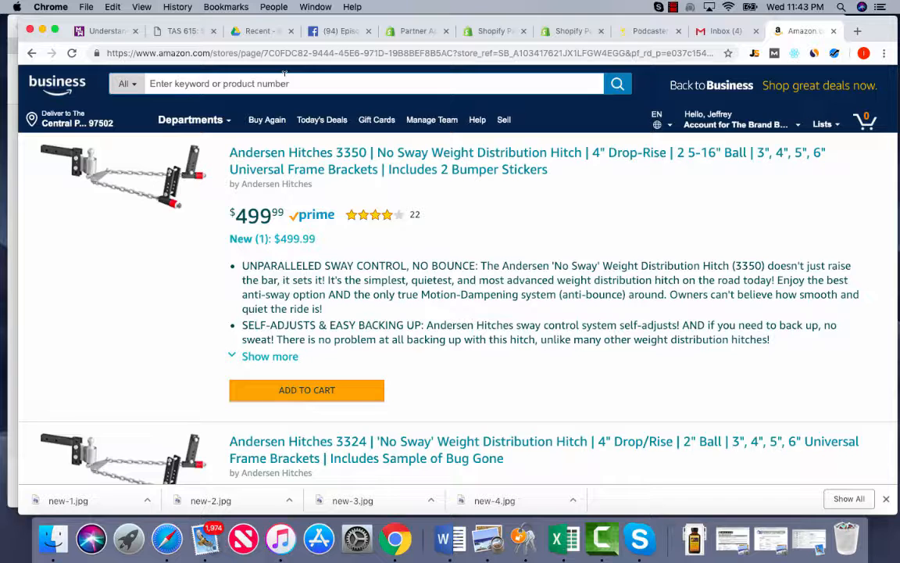
text(lis)
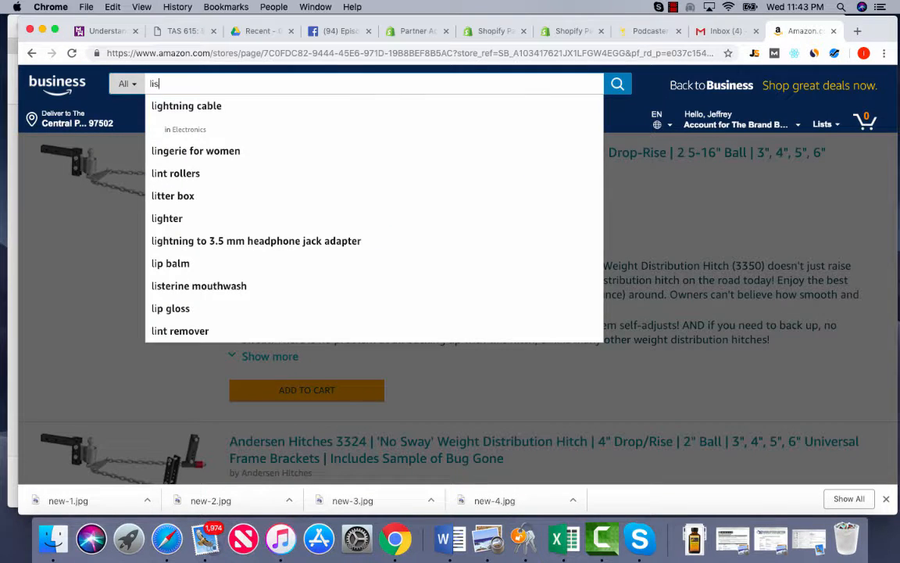
text(tor)
key(Down)
key(Return)
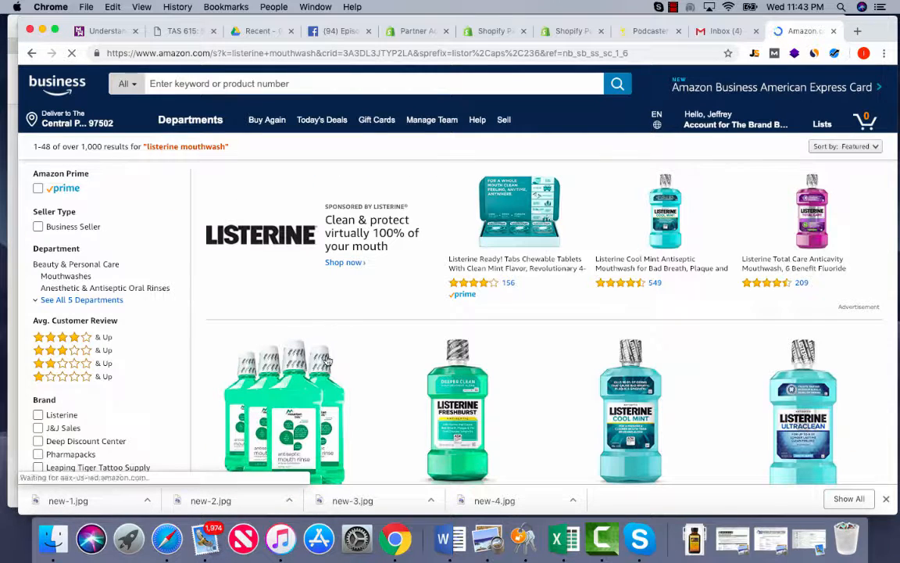
Open the sponsored Listerine brand store, dismiss the downloads bar and examine the page through its best sellers and share section
click(346, 265)
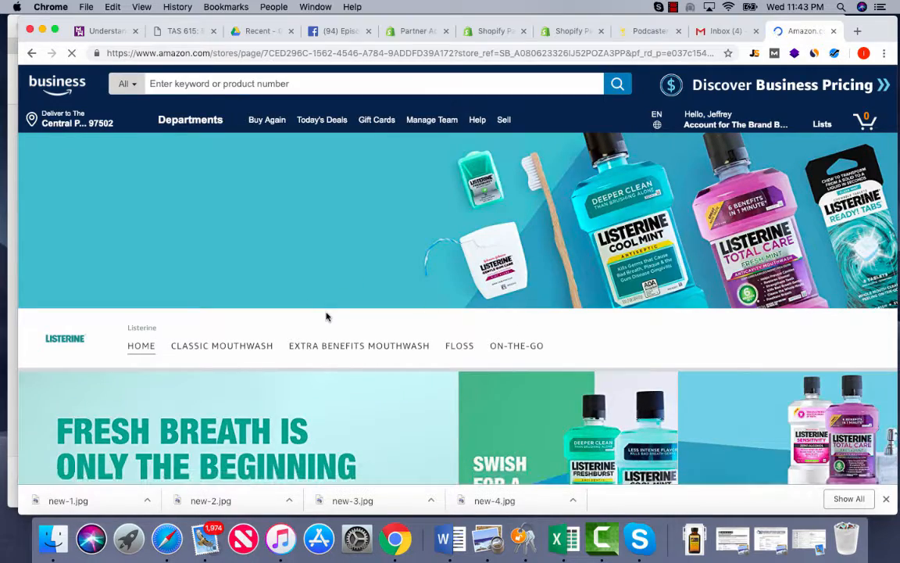
scroll(327, 316, down, 10)
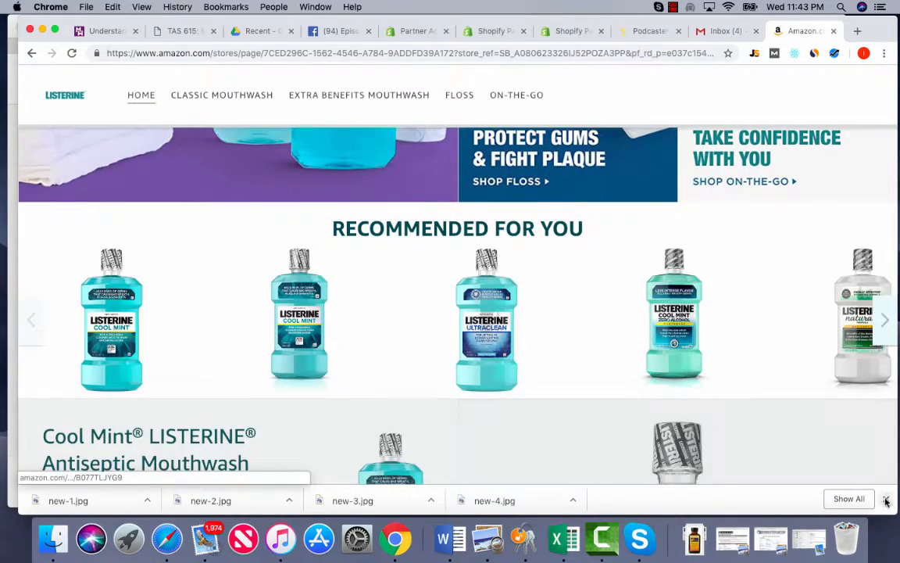
click(886, 498)
scroll(494, 398, down, 8)
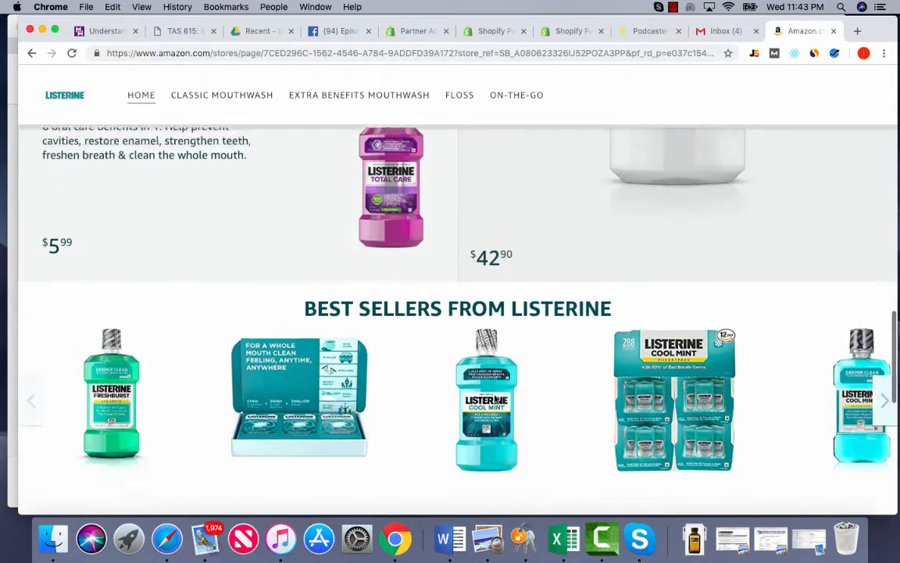
scroll(428, 235, down, 8)
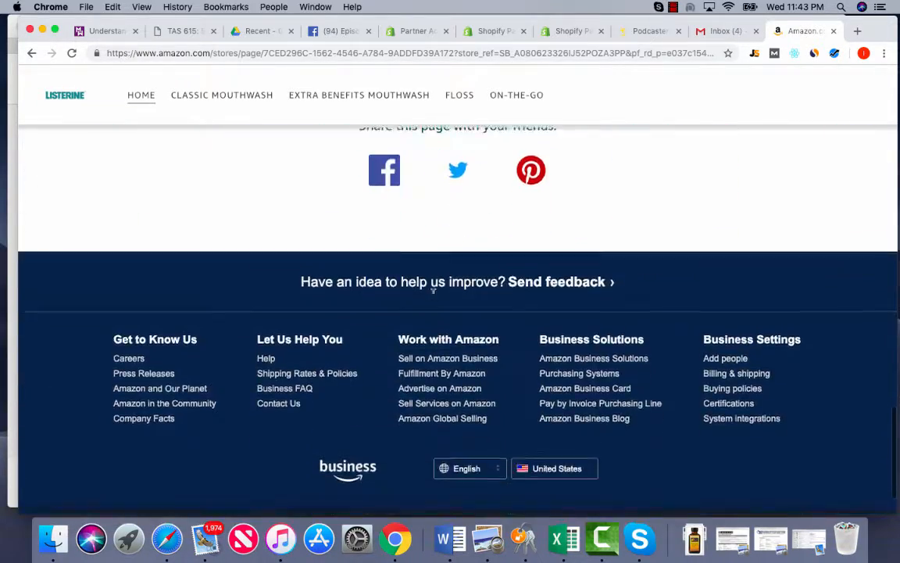
scroll(434, 298, up, 5)
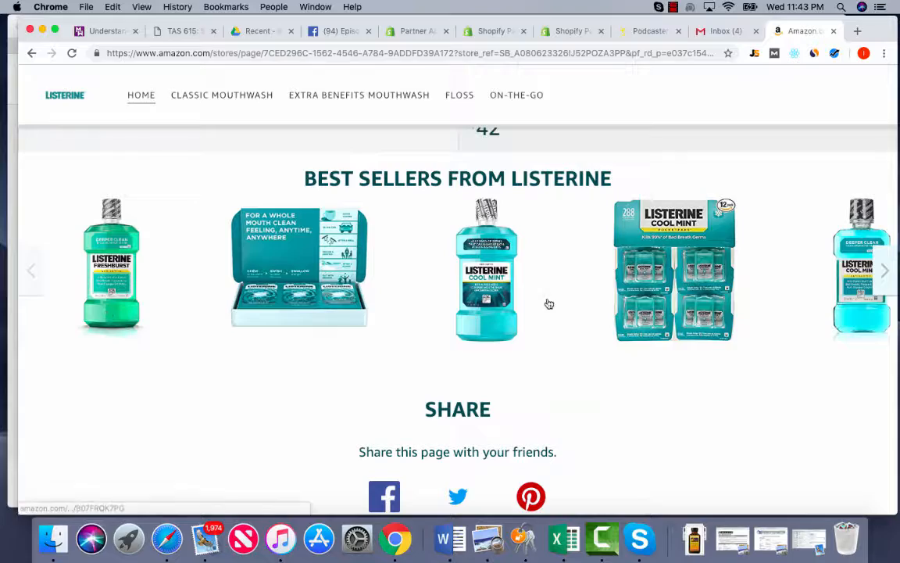
scroll(567, 297, up, 15)
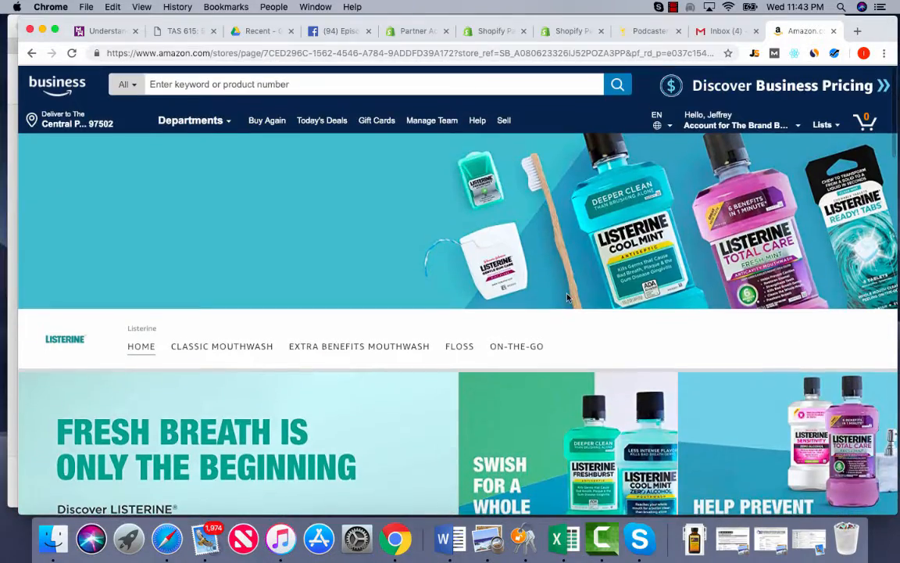
Review the Listerine store's category navigation, promotional tiles and recommended products
scroll(482, 256, down, 3)
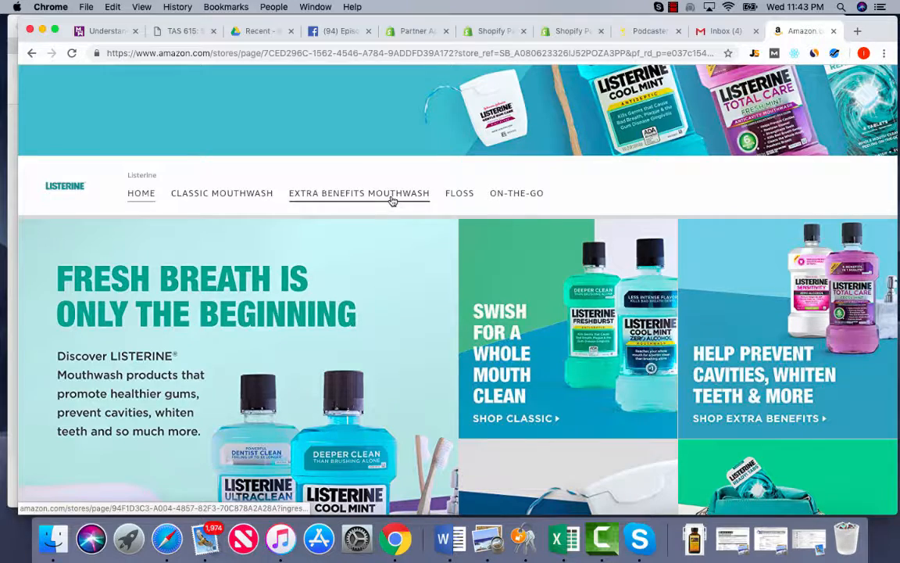
scroll(312, 240, down, 5)
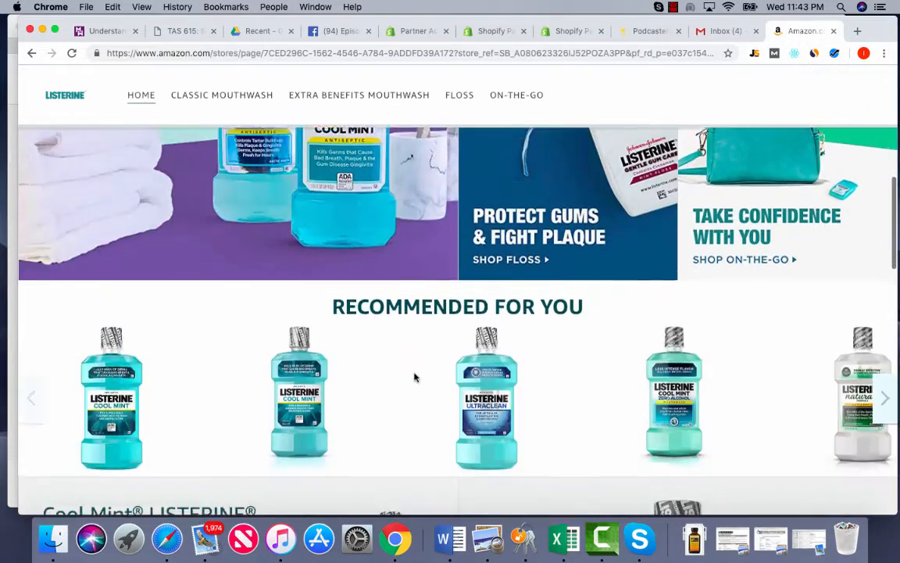
scroll(393, 299, up, 2)
scroll(271, 293, up, 1)
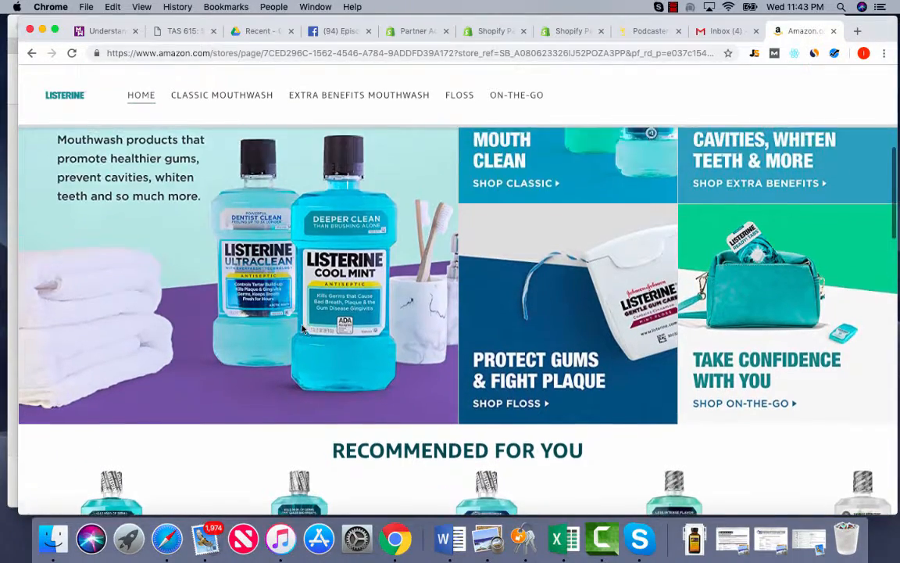
scroll(430, 343, up, 3)
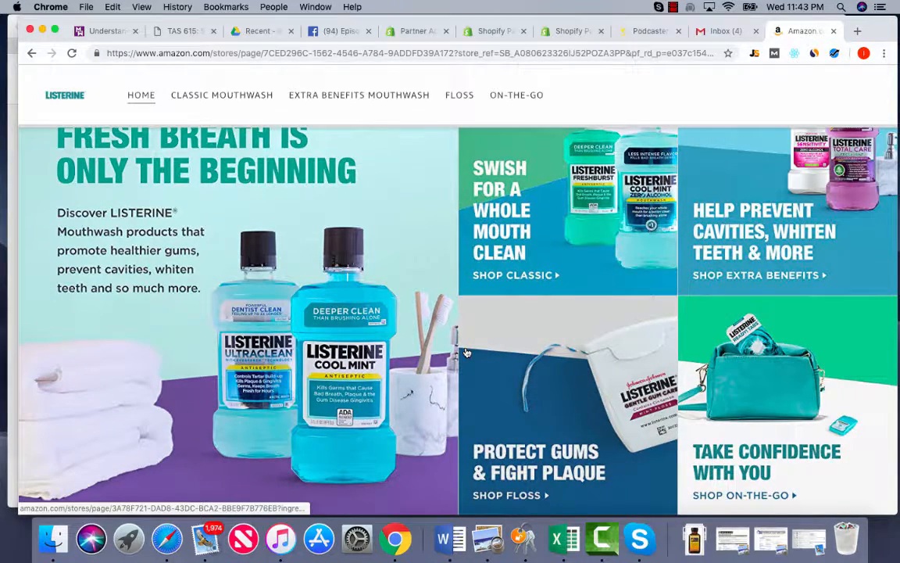
scroll(425, 315, up, 10)
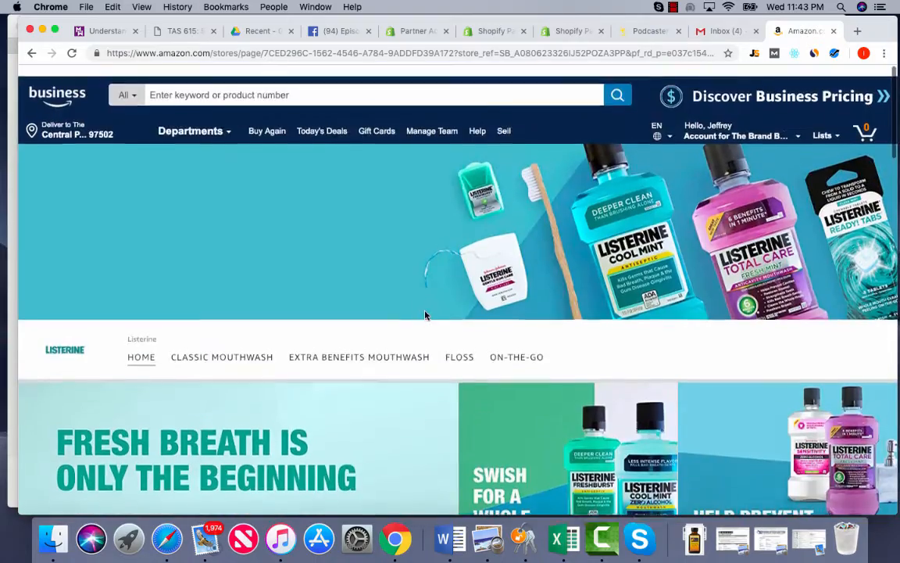
scroll(425, 315, down, 20)
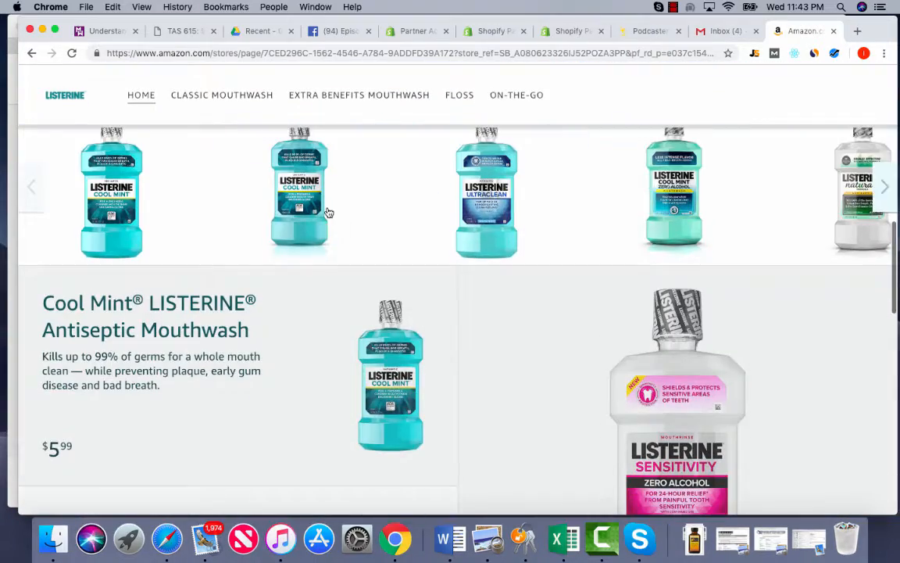
Open the Listerine Cool Mint mouthwash product page and examine its bundle offer, also-bought items and sponsored products
click(326, 216)
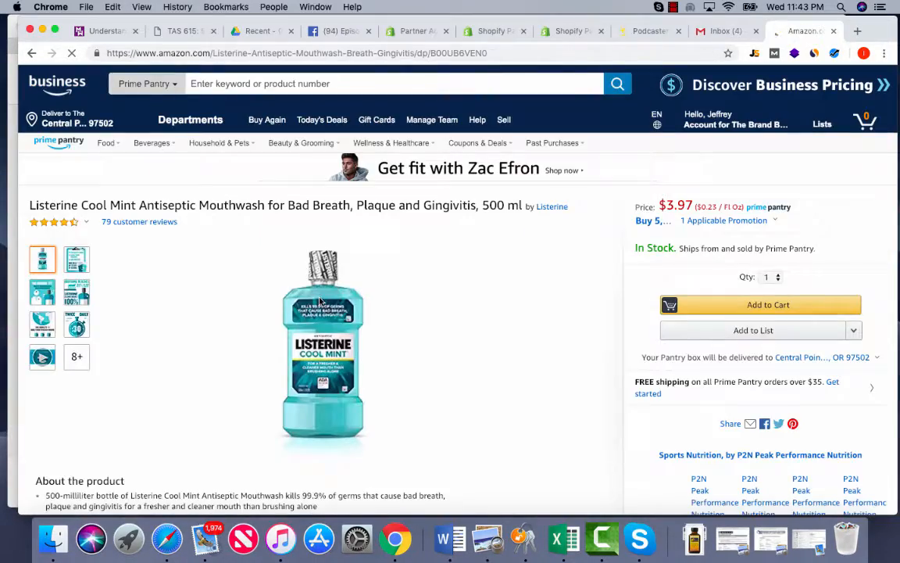
scroll(320, 300, down, 15)
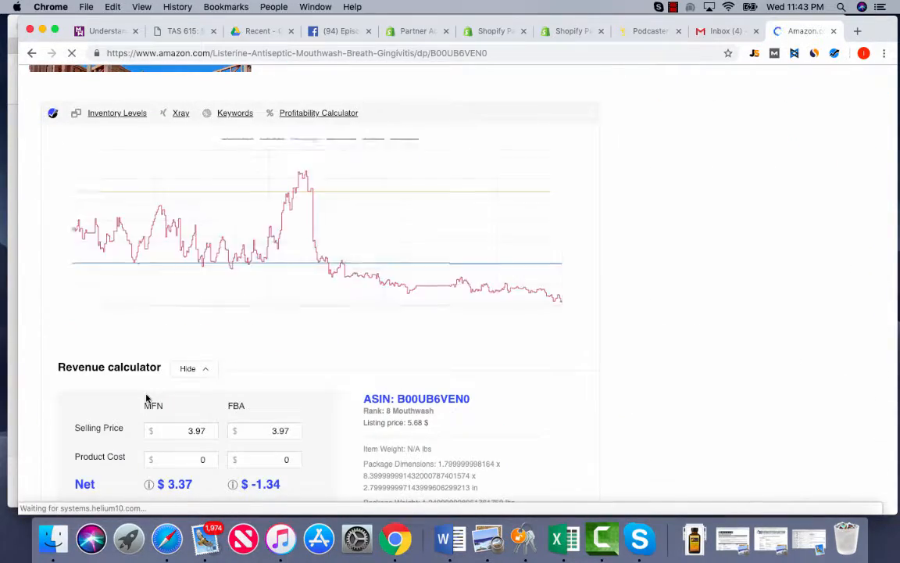
scroll(146, 398, down, 10)
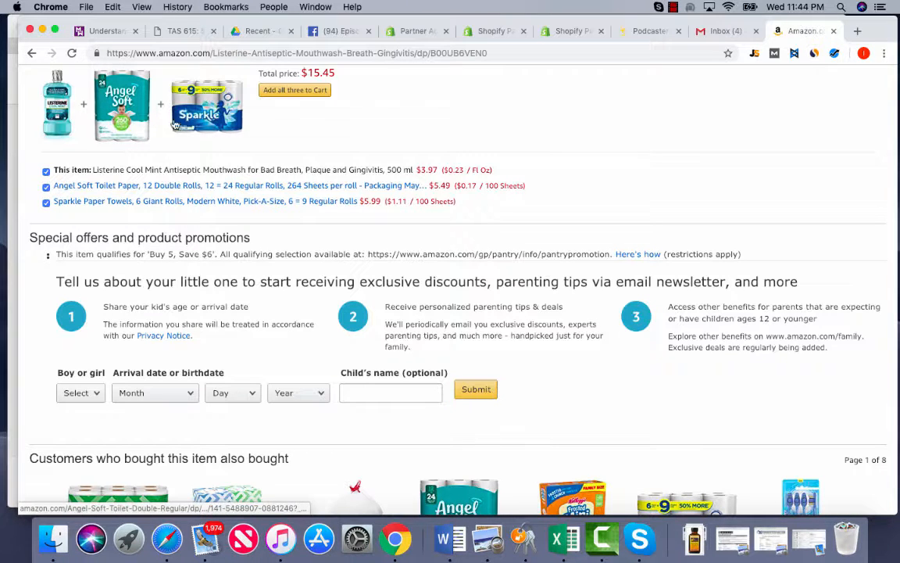
scroll(171, 177, down, 5)
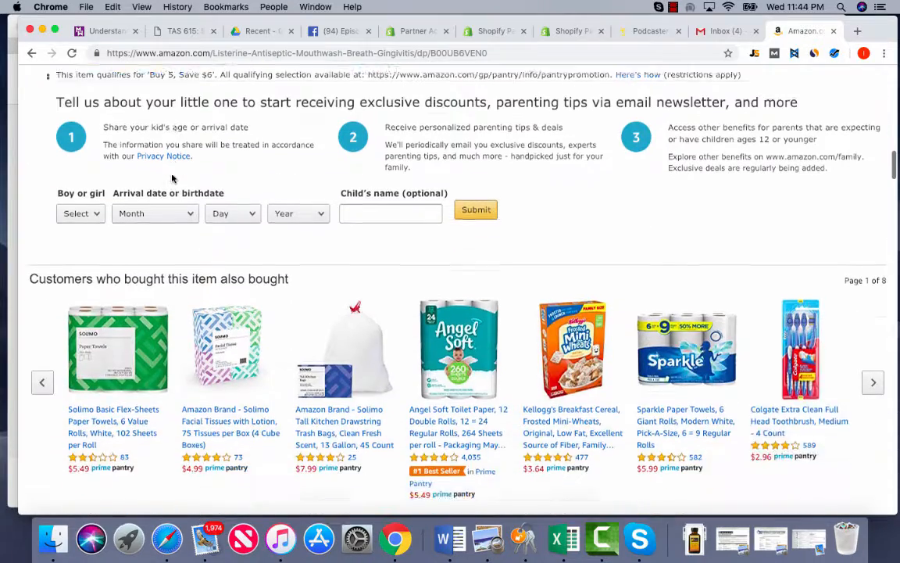
click(9, 188)
click(889, 295)
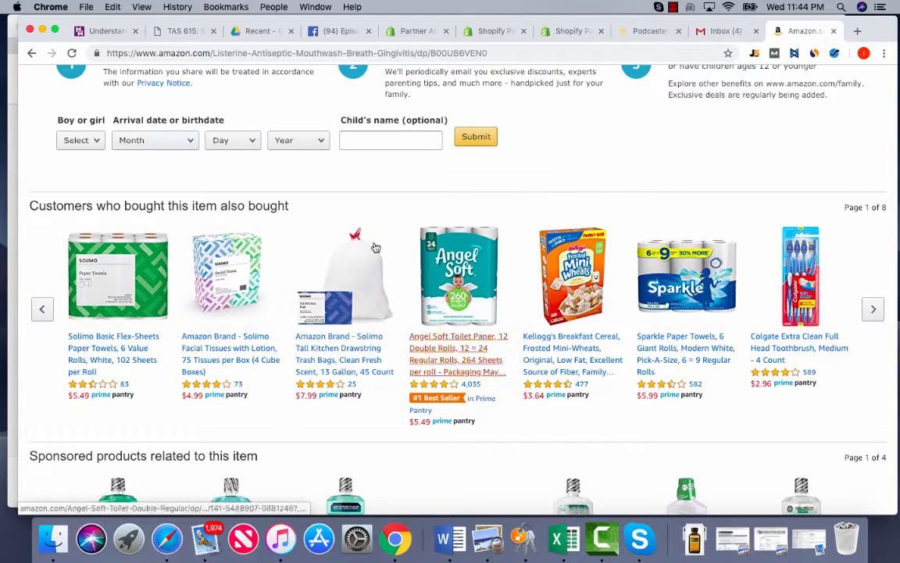
Switch back to Seller Central in Safari and choose Sponsored Products as the campaign type
click(9, 226)
click(313, 421)
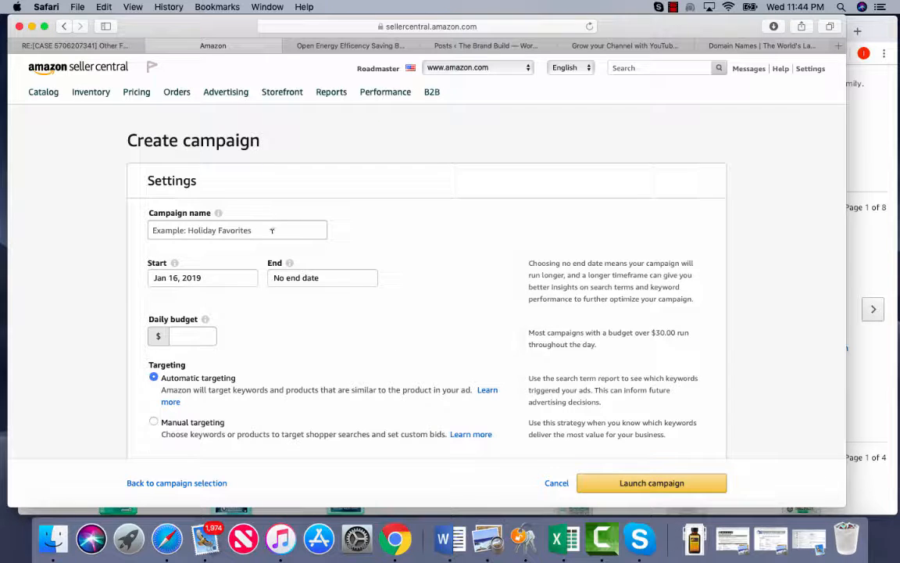
Name the campaign January and set its end date to July 26, 2019
click(272, 230)
text(January)
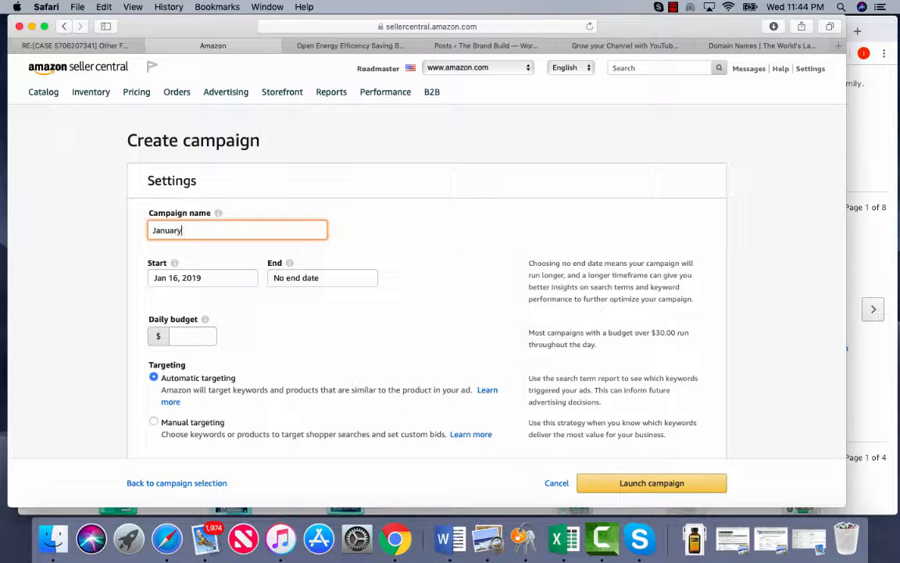
click(327, 280)
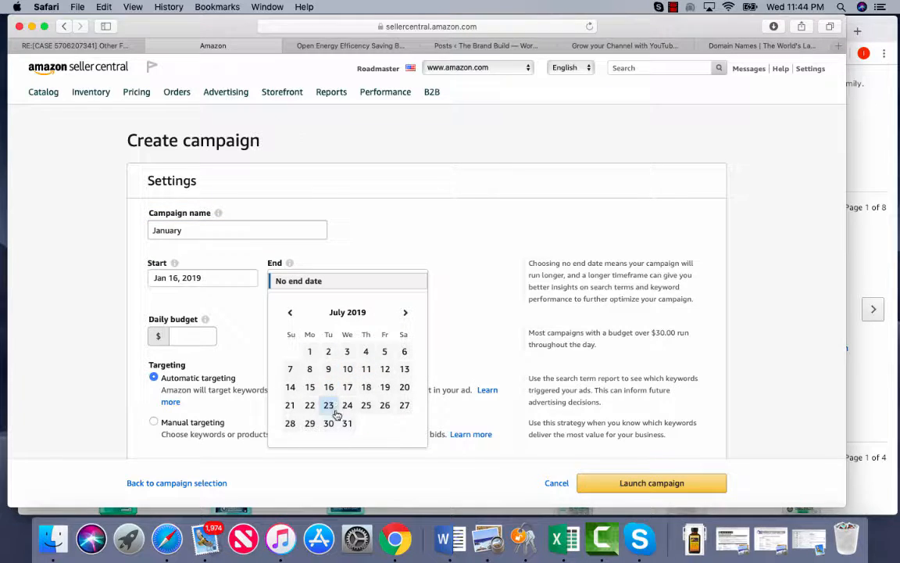
click(386, 405)
Set the campaign's daily budget to $10
scroll(182, 275, down, 2)
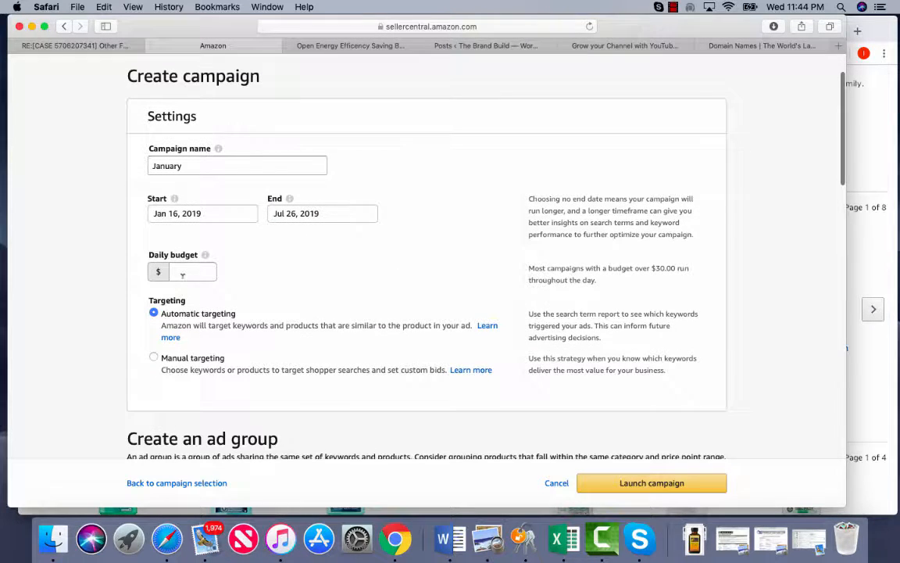
click(182, 275)
text(10)
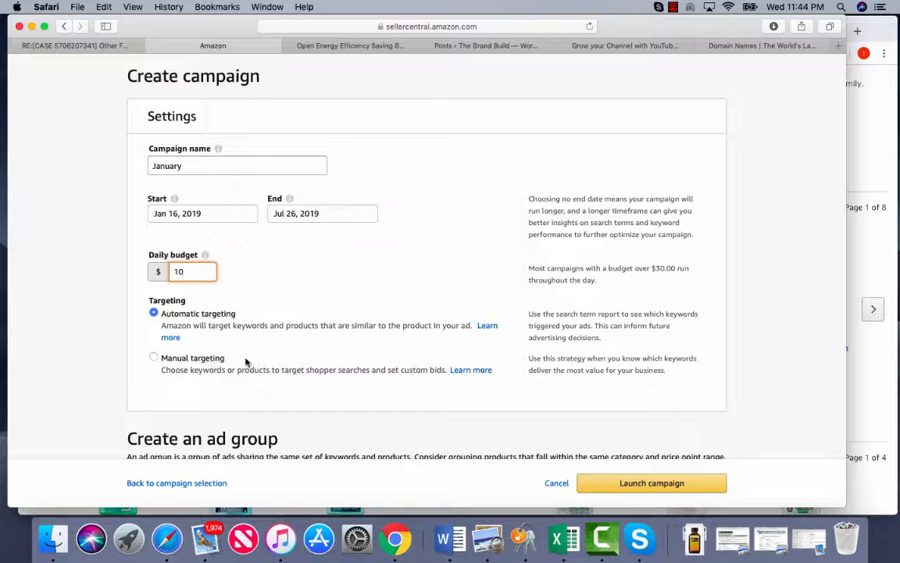
scroll(246, 361, down, 1)
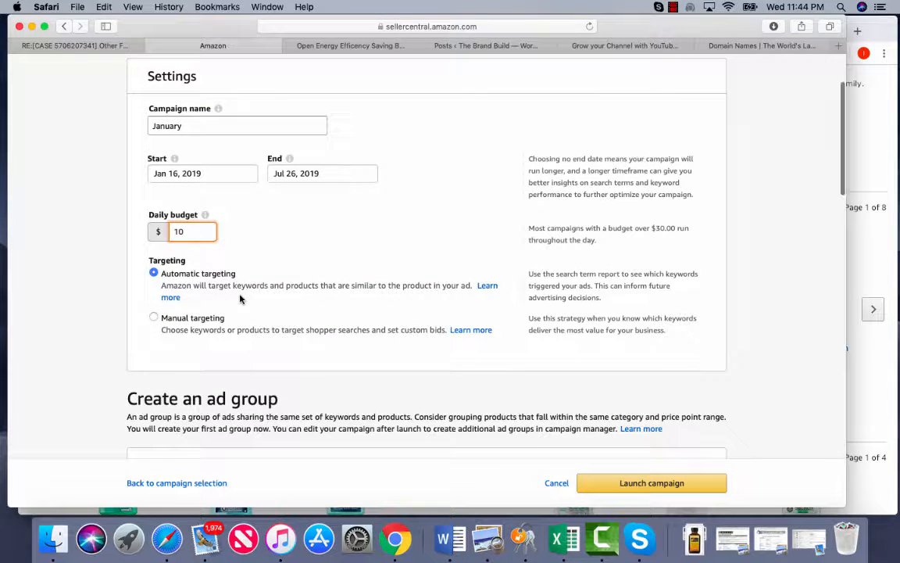
Name the campaign's first ad group Buy Box
scroll(239, 297, down, 6)
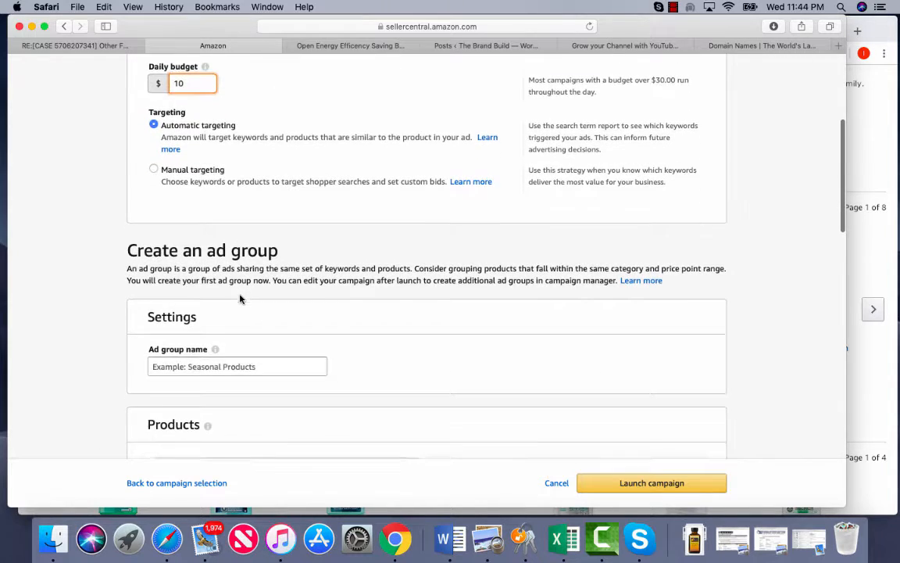
scroll(237, 284, up, 5)
scroll(236, 283, down, 7)
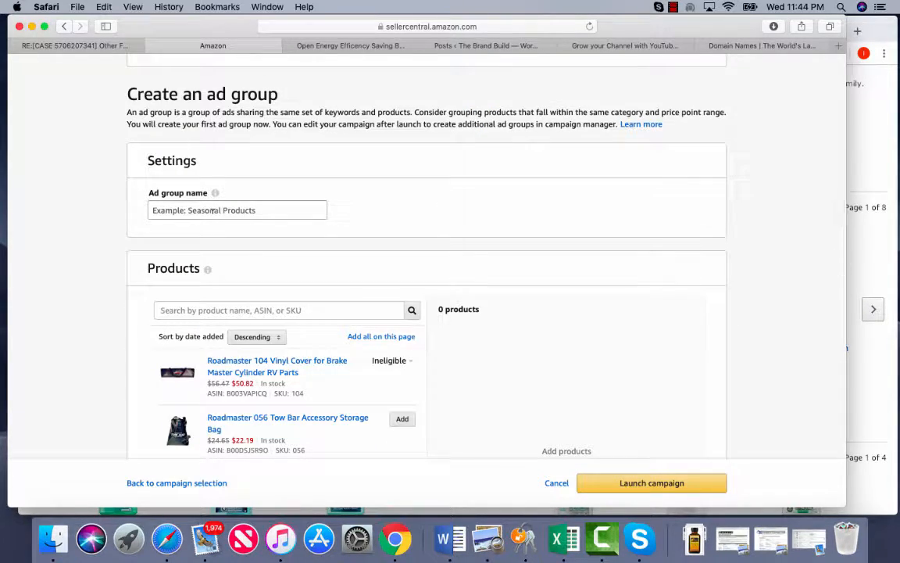
scroll(217, 241, down, 2)
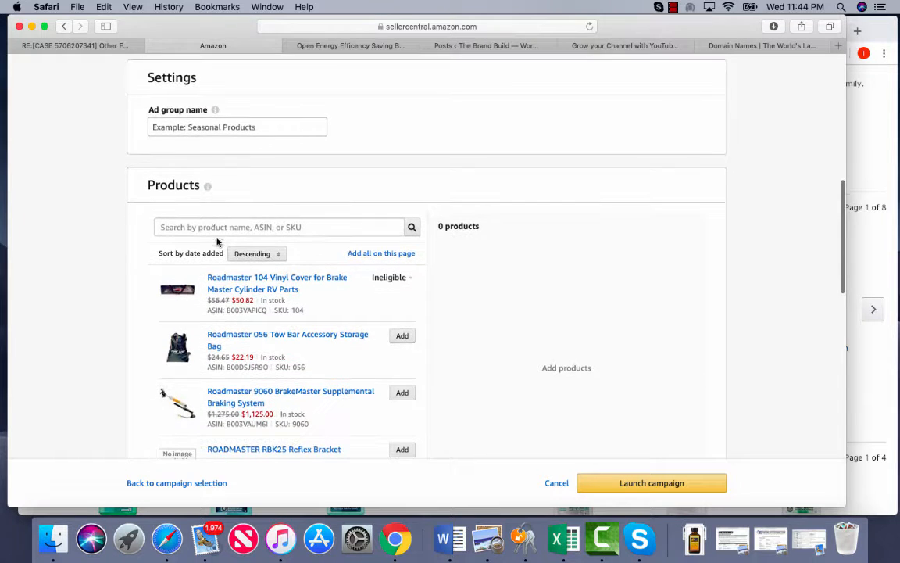
click(183, 125)
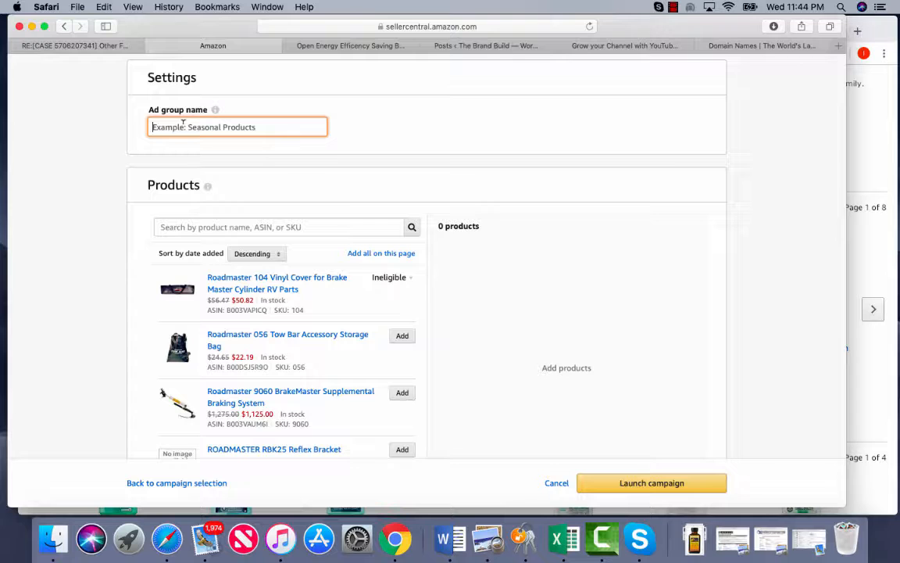
text(Bu)
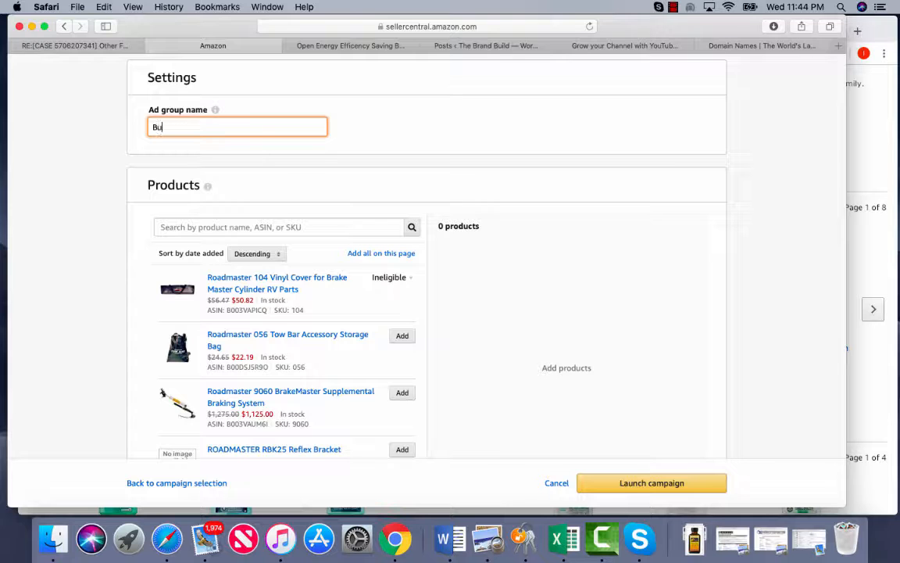
text(y Box)
Browse the list of Roadmaster products that can be added to the ad group
scroll(460, 236, down, 5)
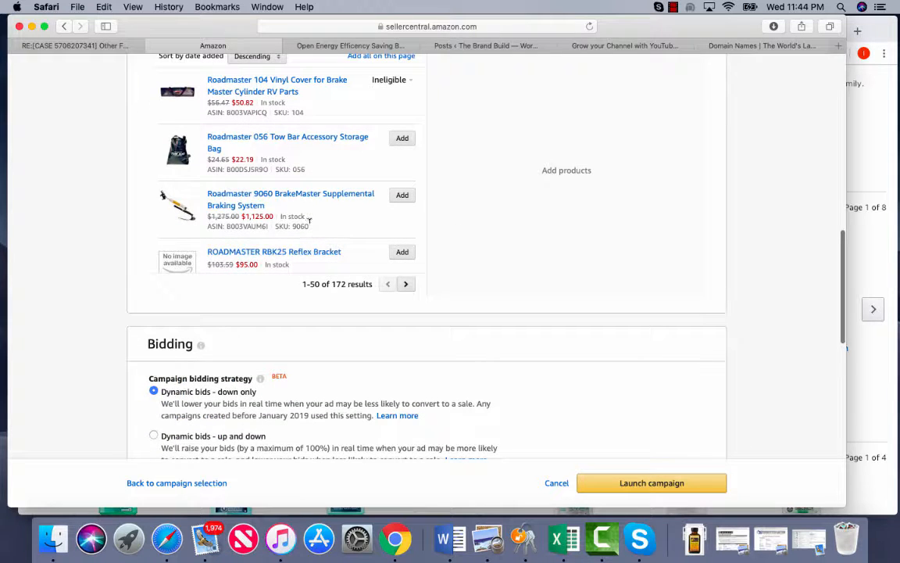
scroll(309, 221, up, 1)
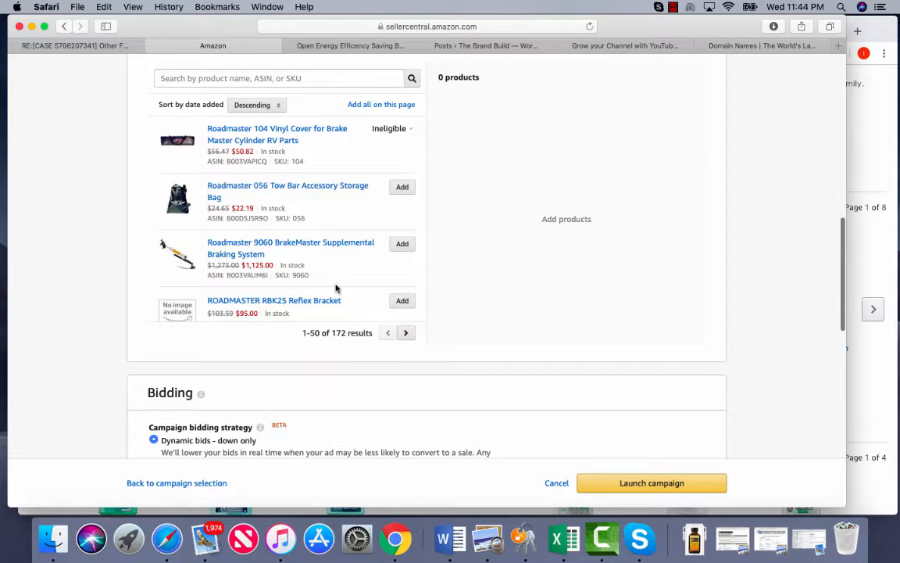
scroll(336, 288, down, 1)
scroll(335, 290, up, 1)
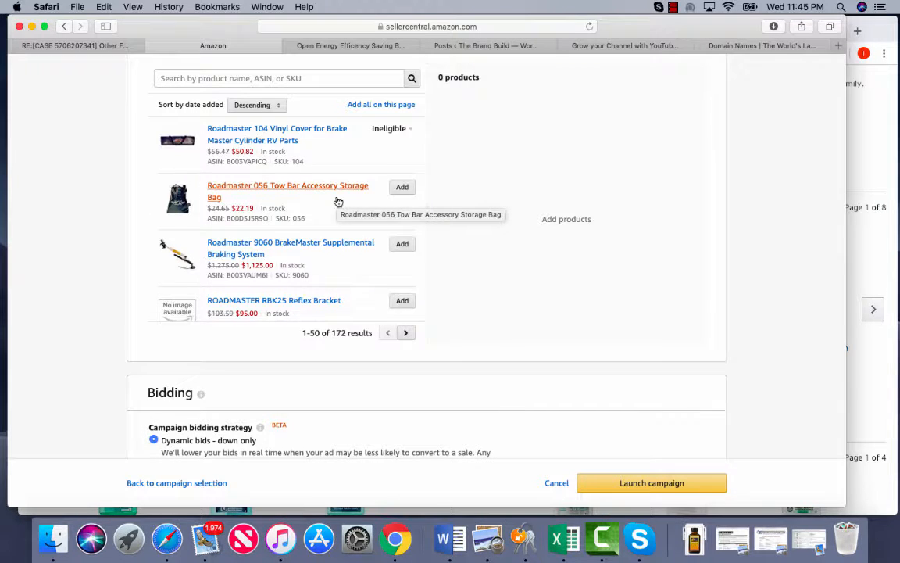
scroll(337, 202, down, 5)
scroll(367, 321, down, 5)
scroll(377, 412, down, 2)
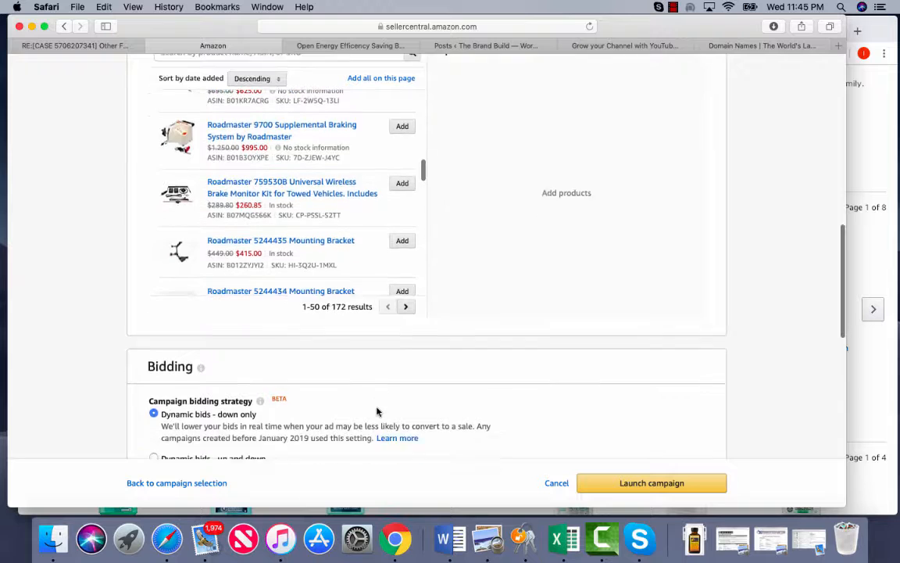
Review the campaign bidding strategies, the default bid and the optional negative keywords section
scroll(377, 412, down, 8)
scroll(376, 412, up, 3)
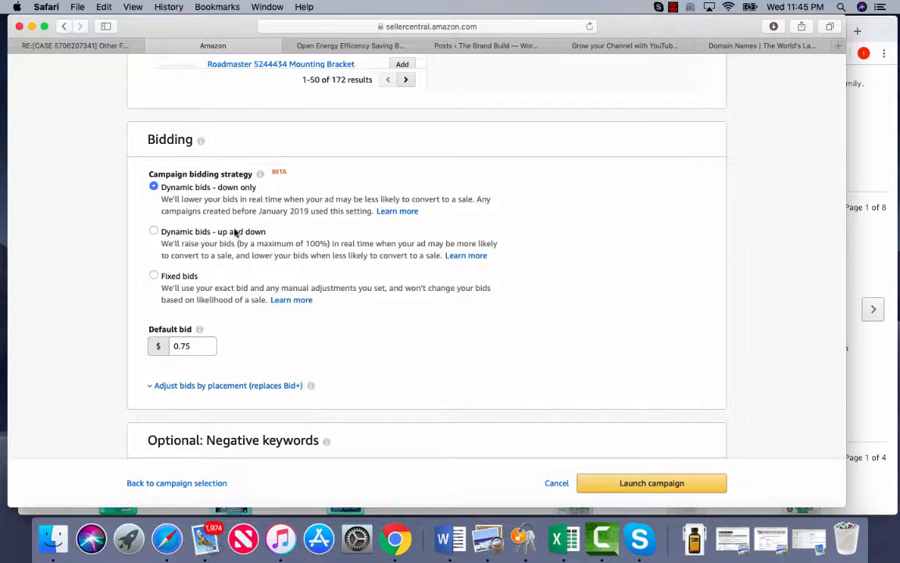
scroll(232, 258, down, 5)
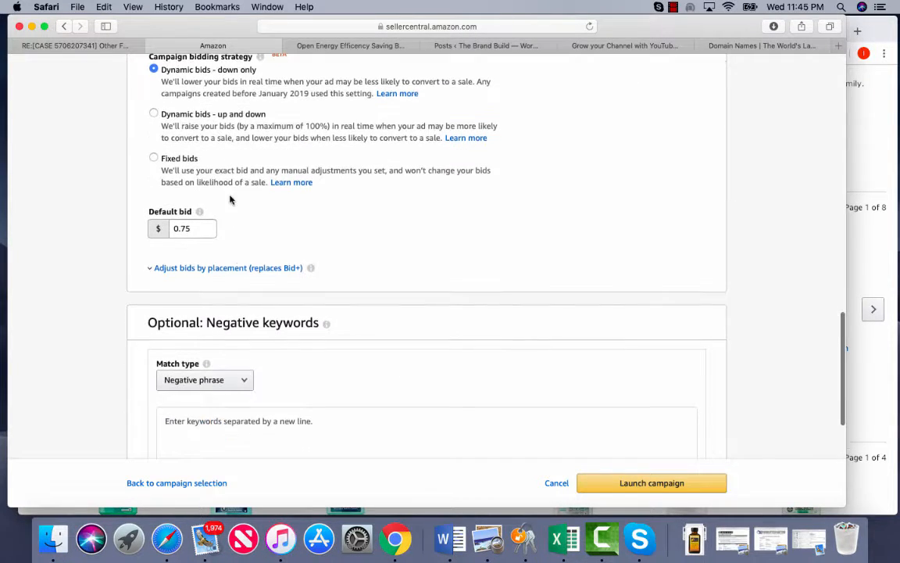
scroll(248, 295, down, 12)
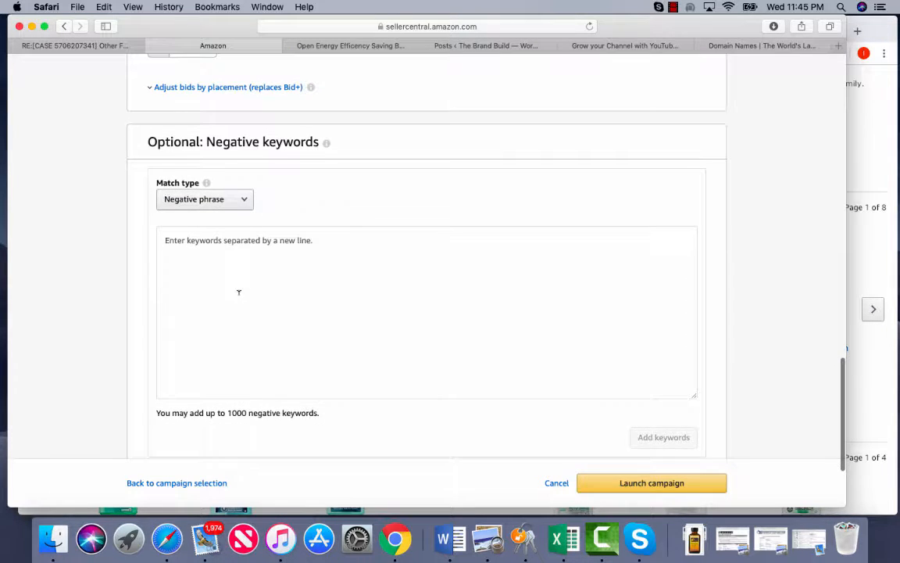
scroll(239, 292, down, 2)
scroll(239, 298, up, 20)
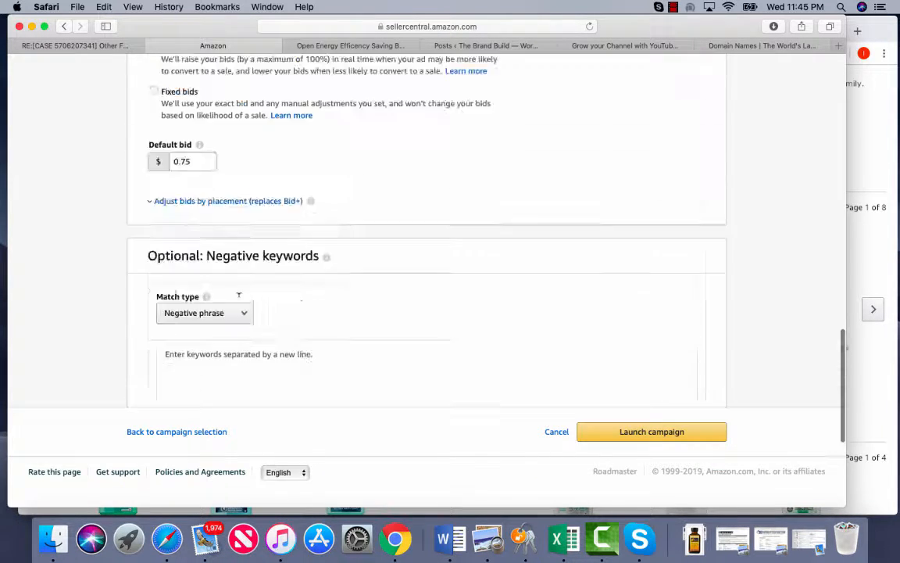
scroll(241, 300, down, 17)
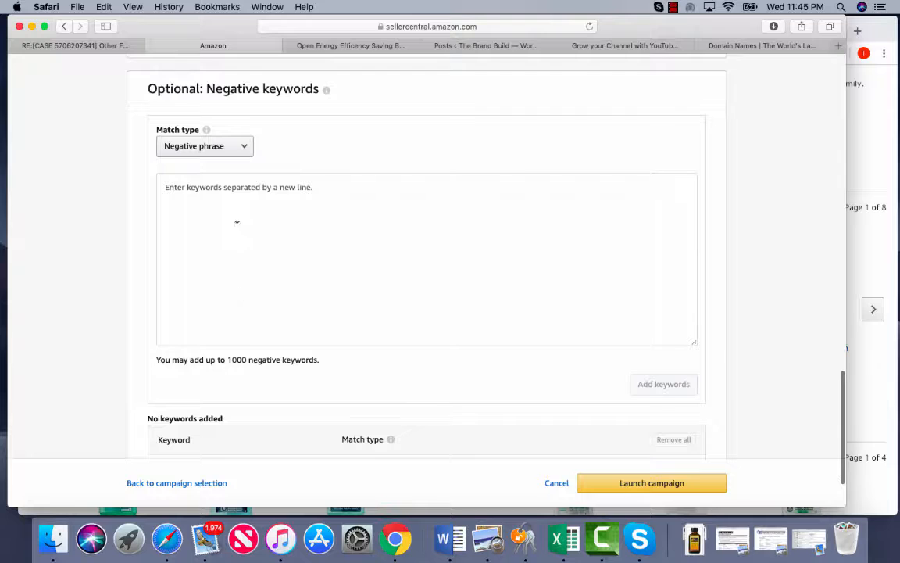
scroll(246, 232, up, 1)
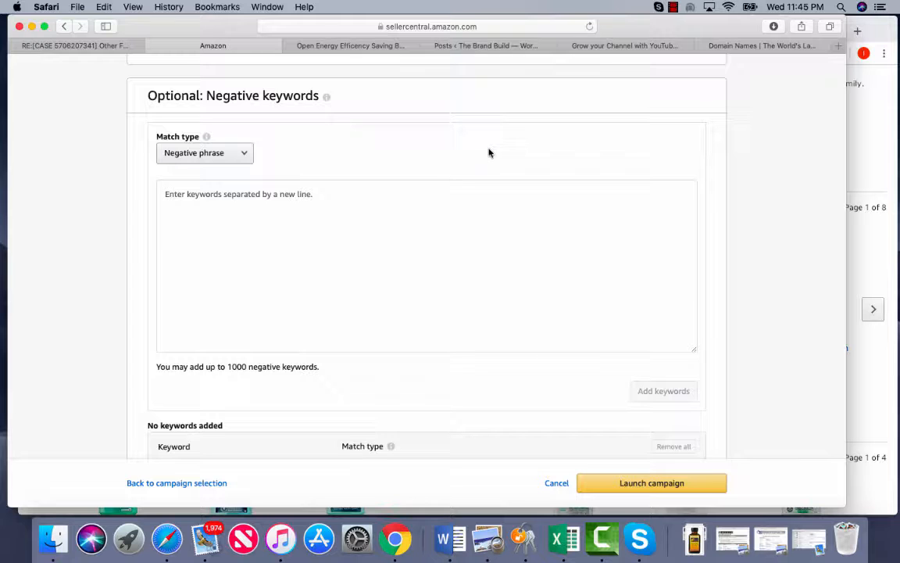
Enter blue as a trial negative keyword and clear the entry again
click(303, 212)
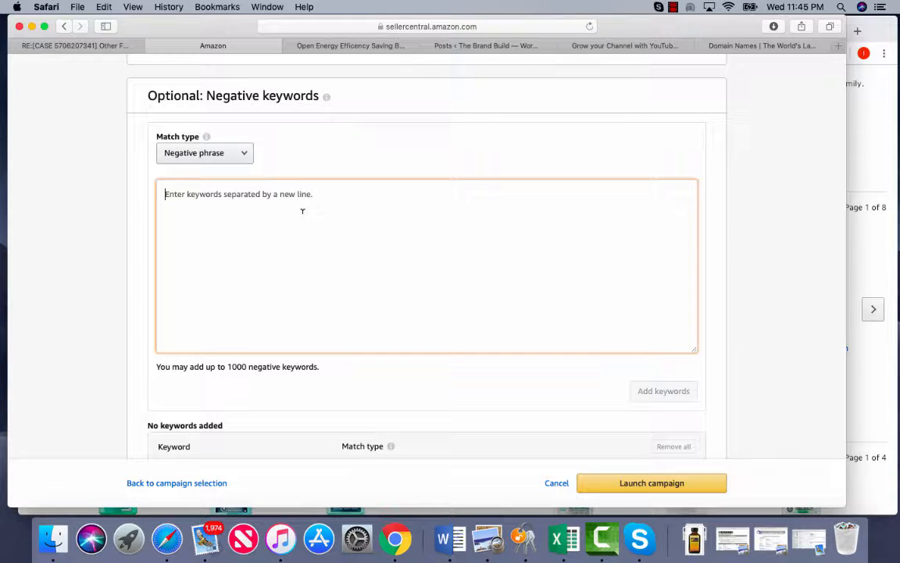
text(blue)
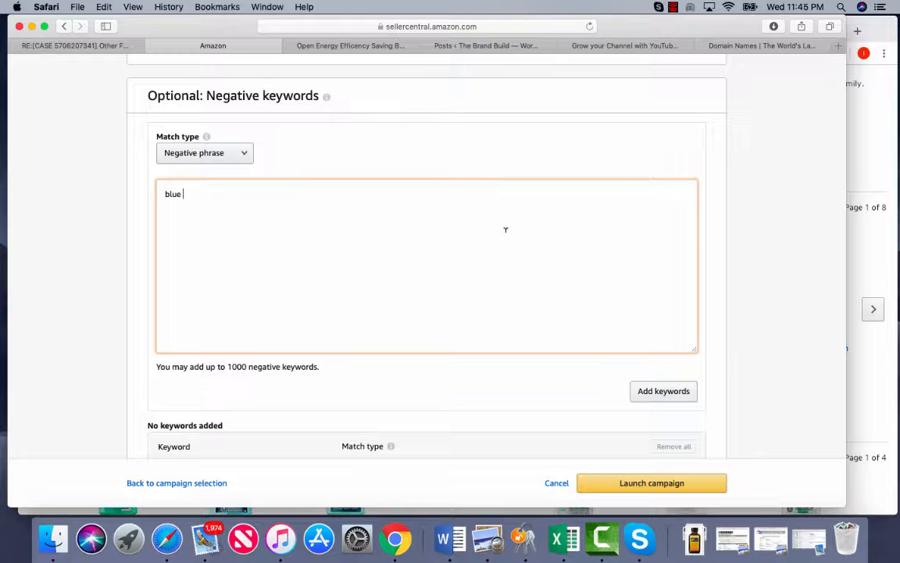
scroll(387, 157, up, 2)
key(BackSpace)
key(BackSpace)
key(BackSpace)
key(BackSpace)
key(BackSpace)
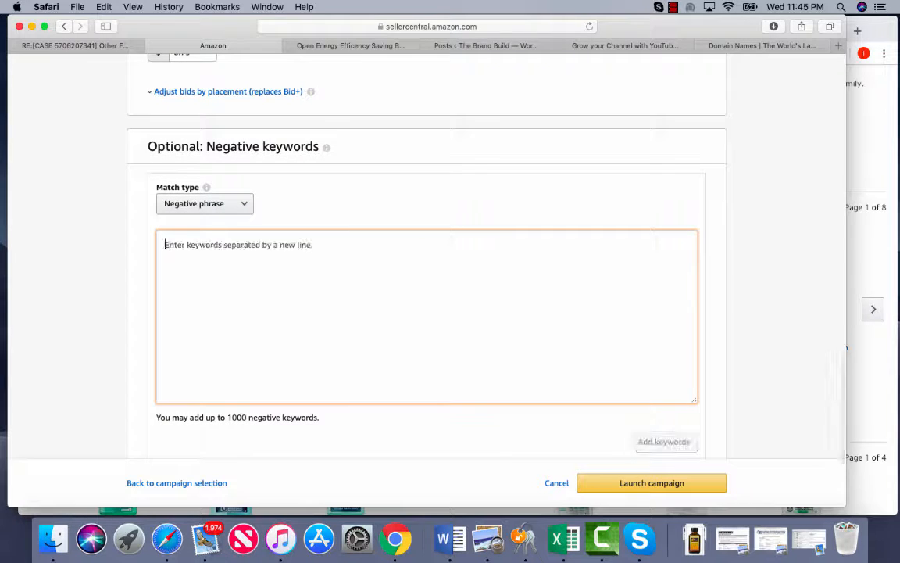
Compare the dynamic and fixed bidding strategies again and recheck the product list and negative keyword settings
scroll(336, 156, up, 5)
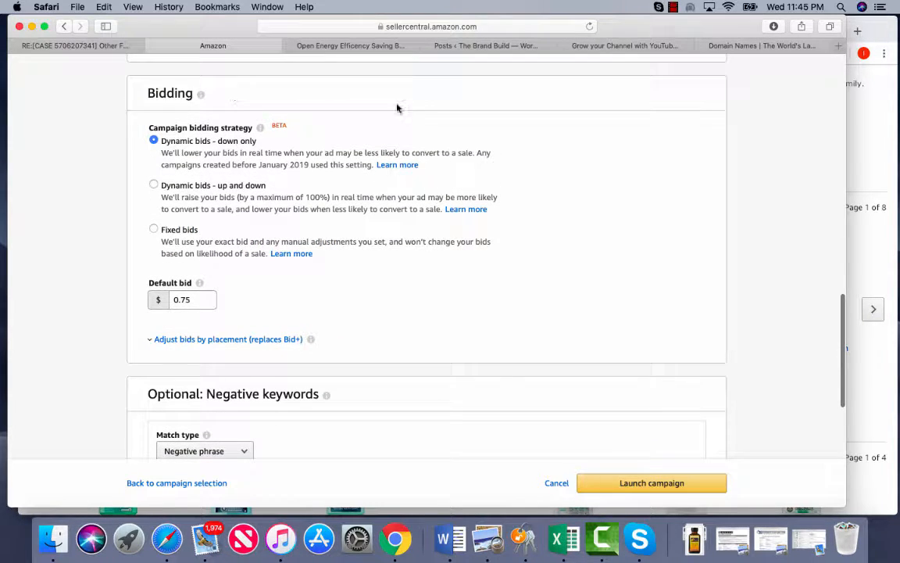
scroll(312, 113, up, 2)
scroll(262, 125, up, 3)
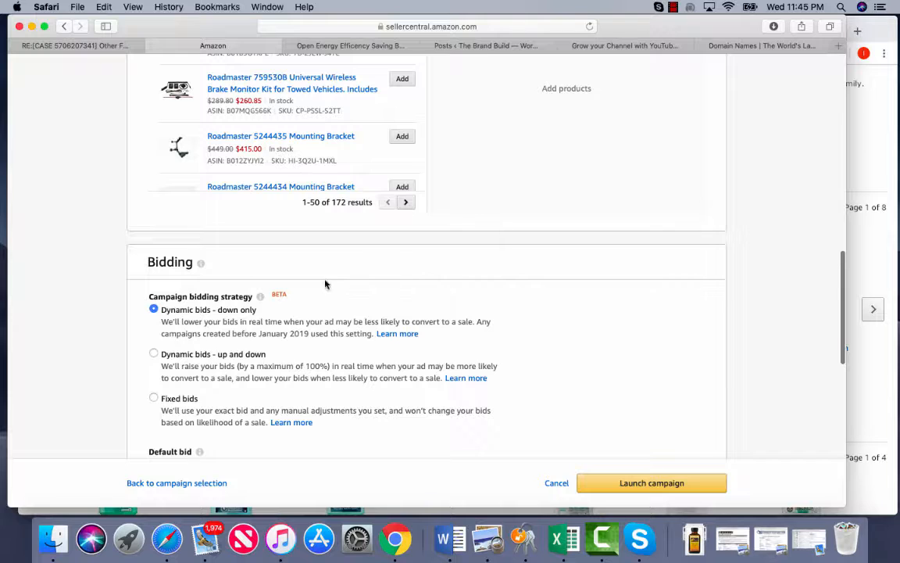
scroll(318, 336, down, 4)
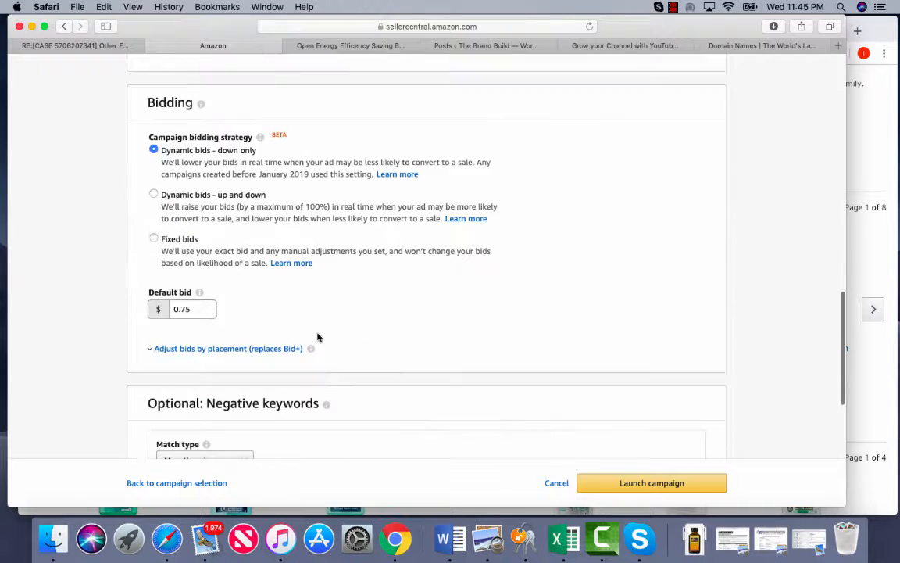
scroll(318, 337, down, 1)
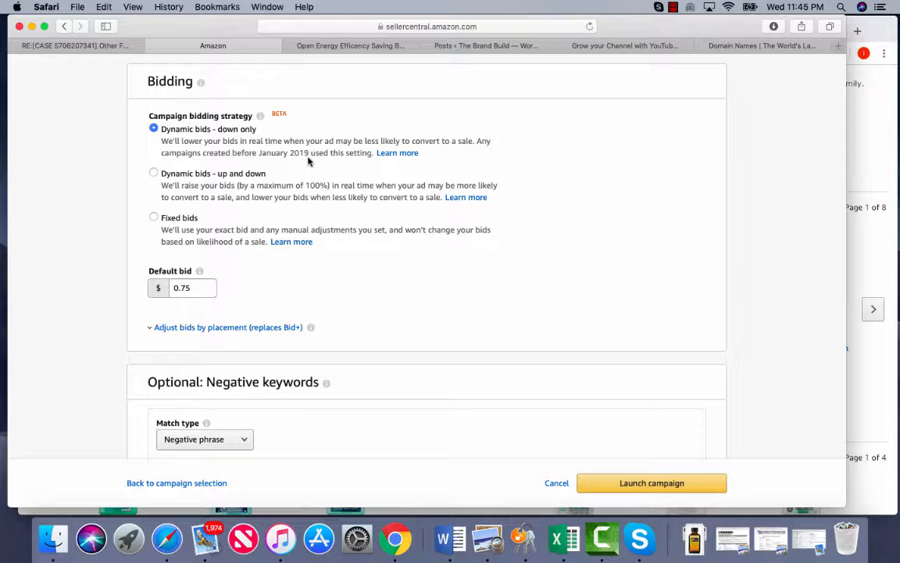
scroll(315, 313, down, 5)
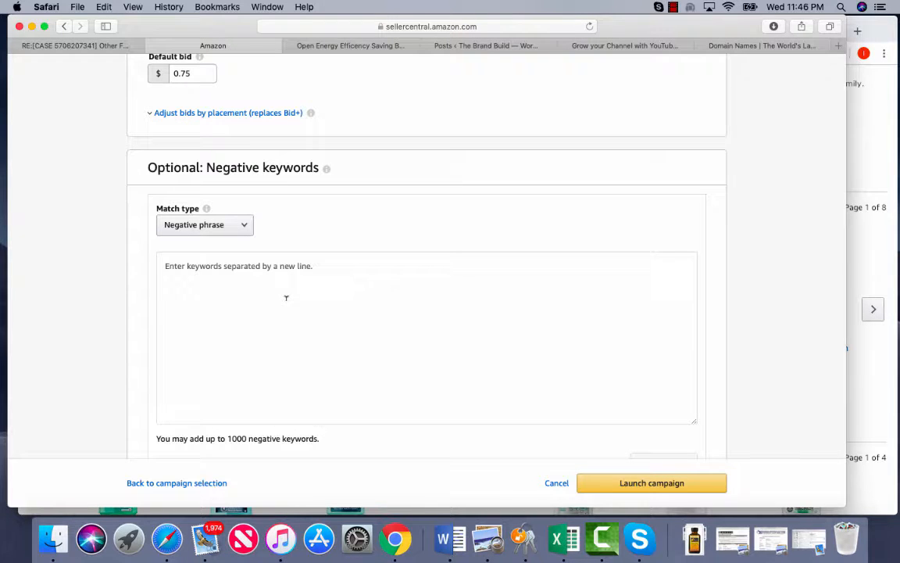
scroll(257, 266, down, 4)
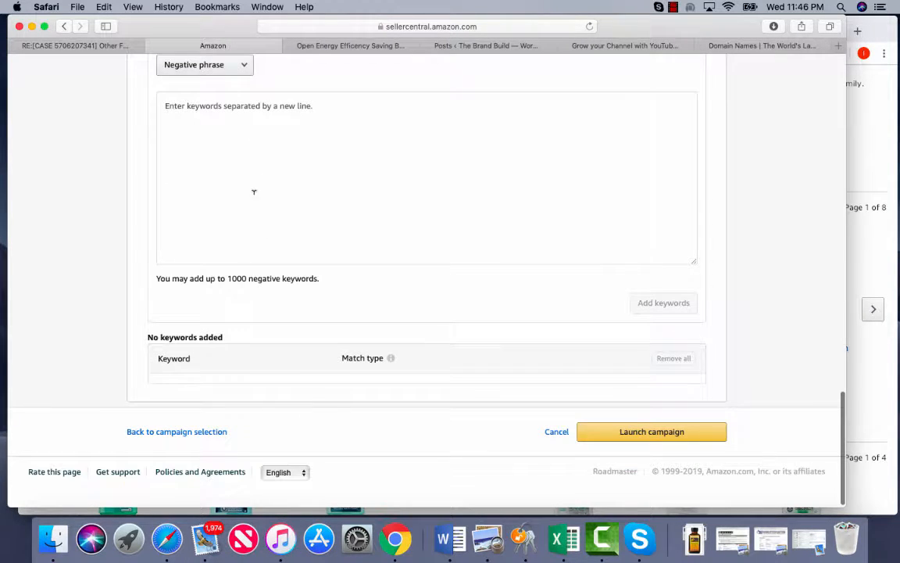
scroll(270, 215, up, 15)
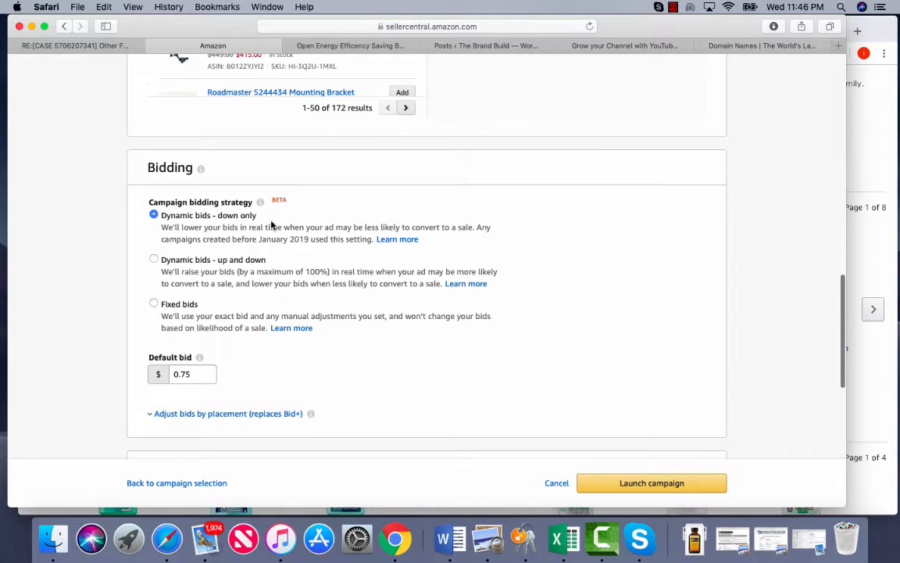
scroll(271, 225, up, 1)
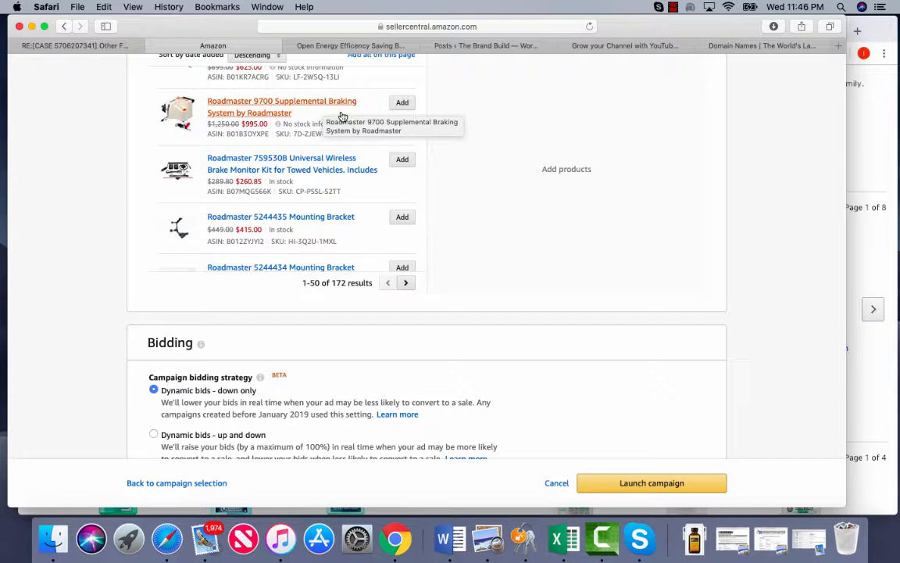
scroll(343, 117, down, 5)
scroll(393, 324, down, 4)
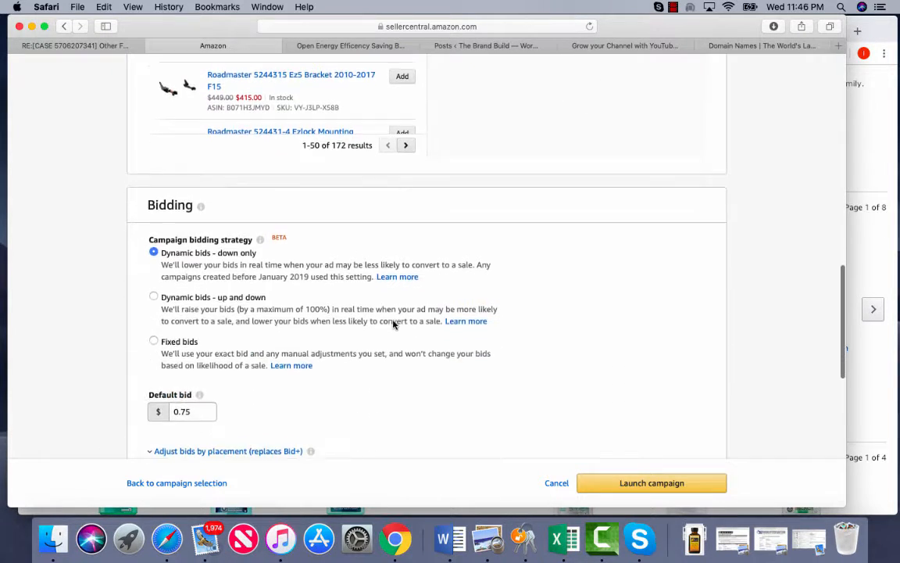
scroll(393, 325, down, 8)
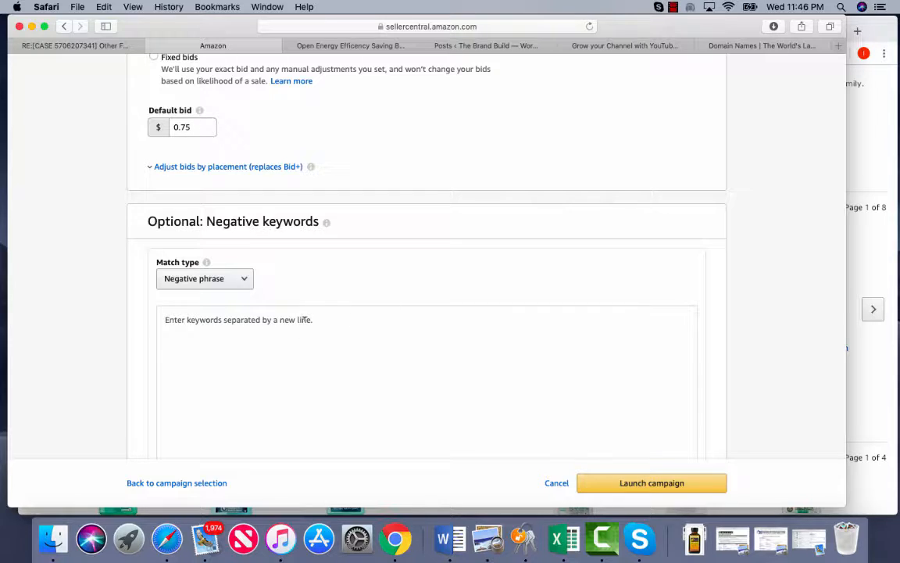
Switch to Chrome and search Amazon for ford braking system, widening the search from Prime Pantry to all departments
click(865, 307)
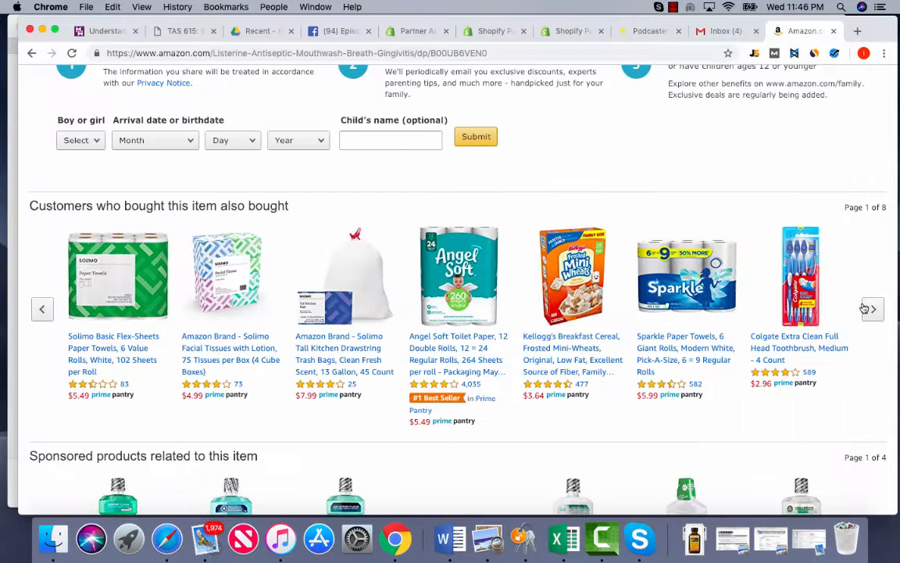
scroll(266, 86, up, 15)
text(f)
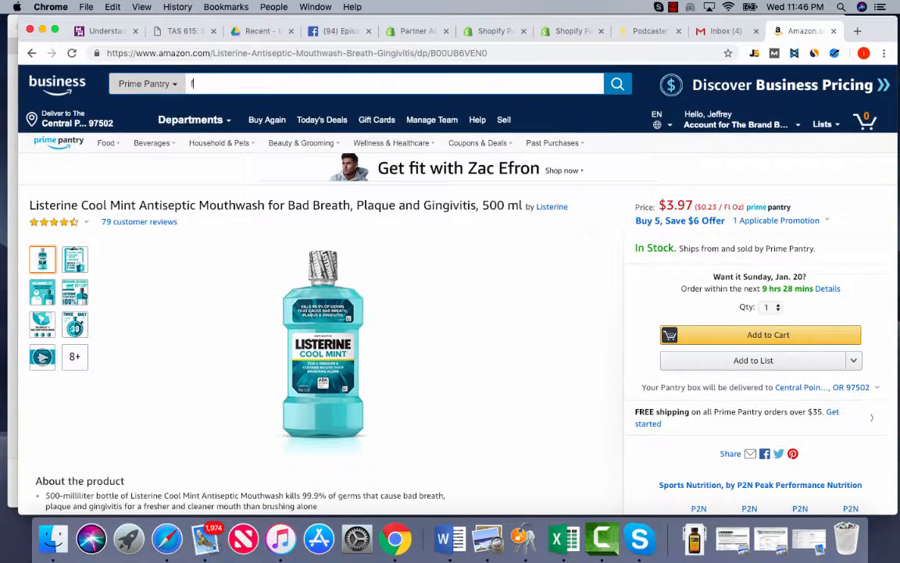
text(ord br)
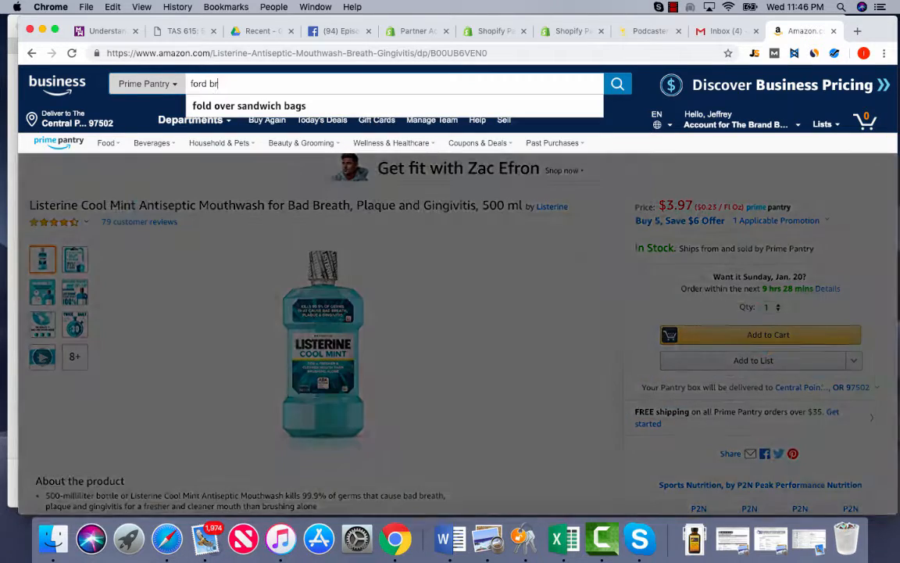
text(eking syst)
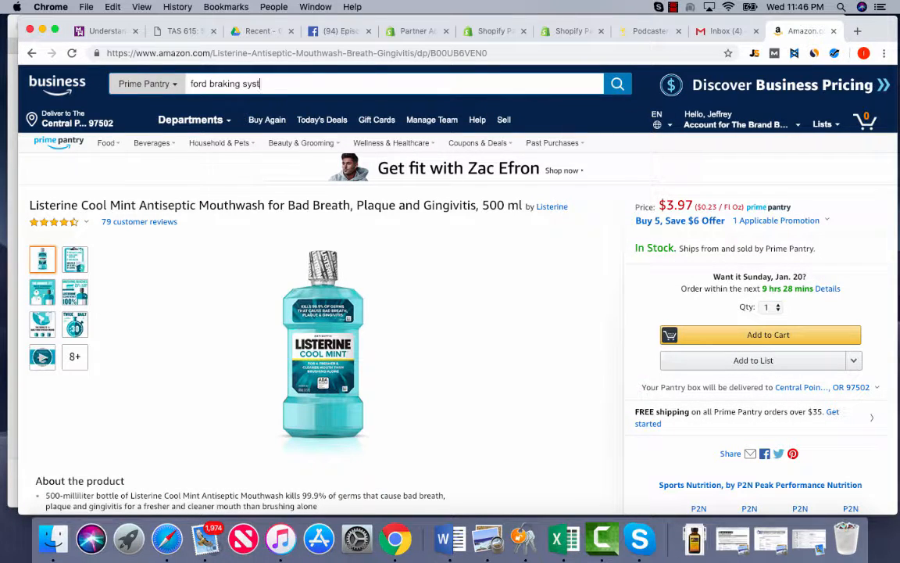
text(em)
key(Return)
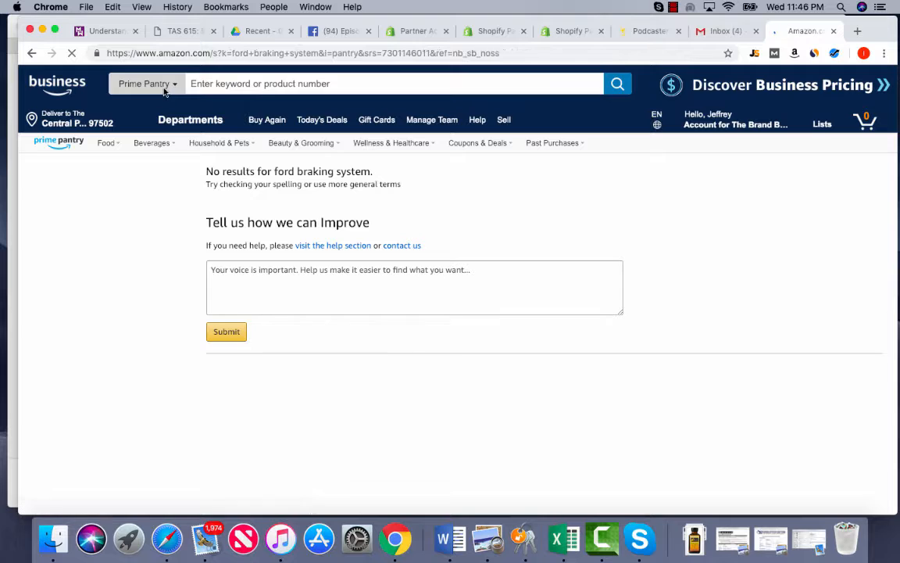
click(164, 92)
click(165, 95)
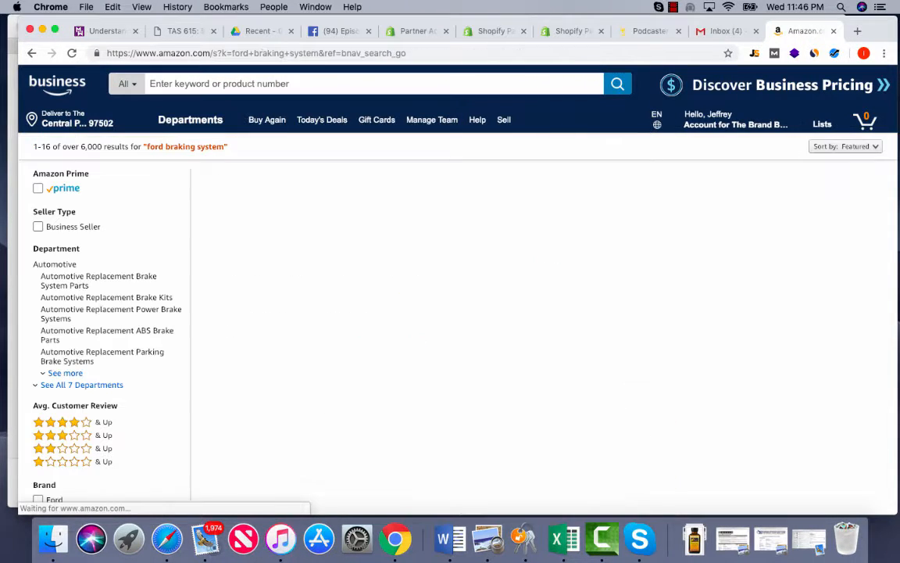
Browse the ford braking system results for sponsored listings and products unrelated to the search term
scroll(400, 271, down, 3)
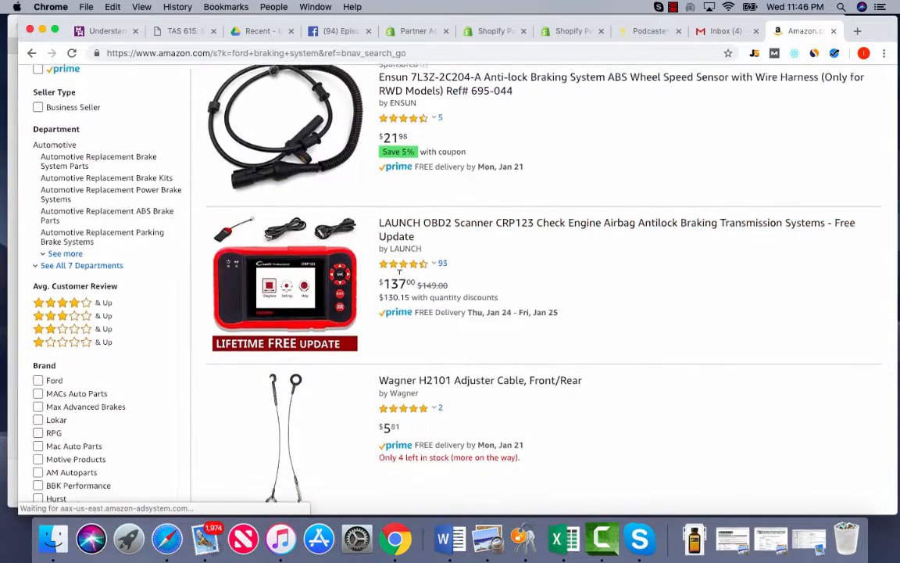
scroll(403, 312, down, 5)
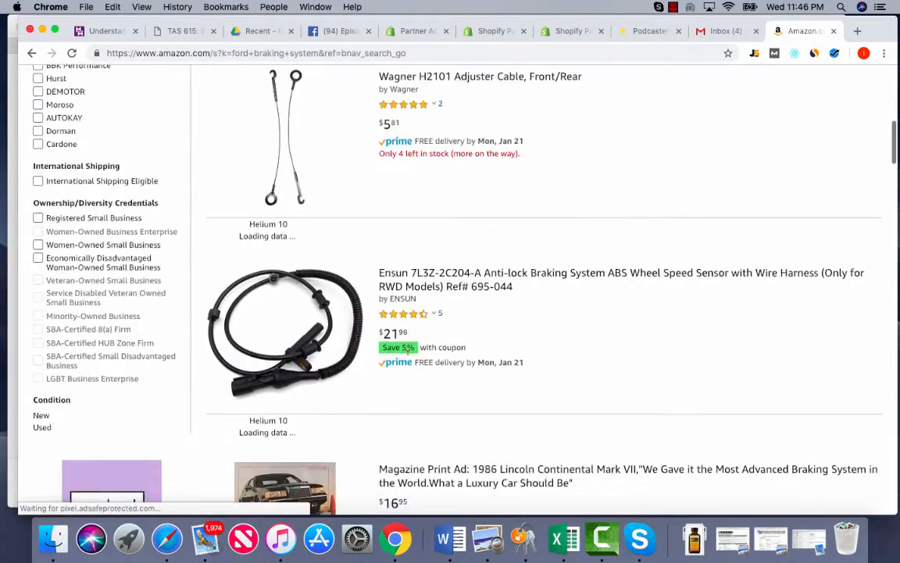
scroll(409, 349, down, 7)
scroll(411, 366, up, 4)
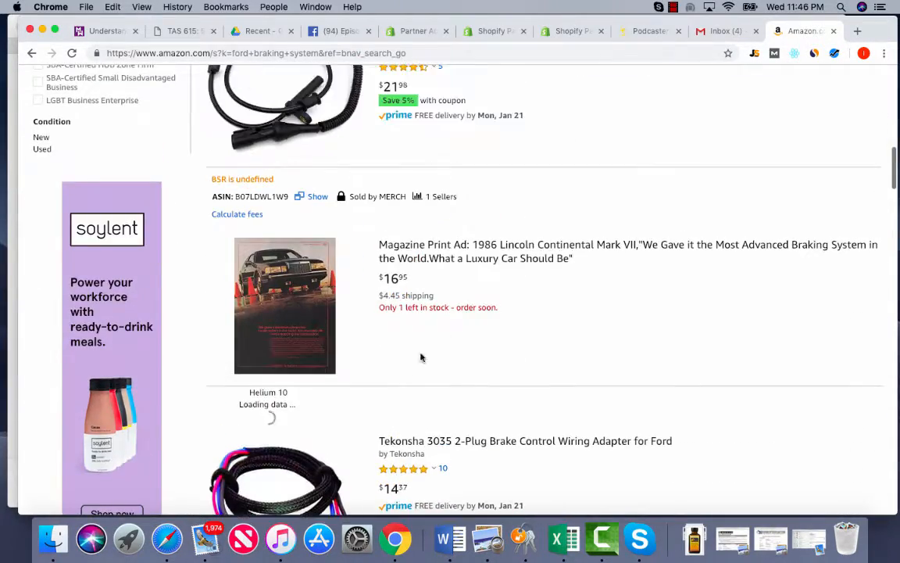
scroll(414, 352, down, 6)
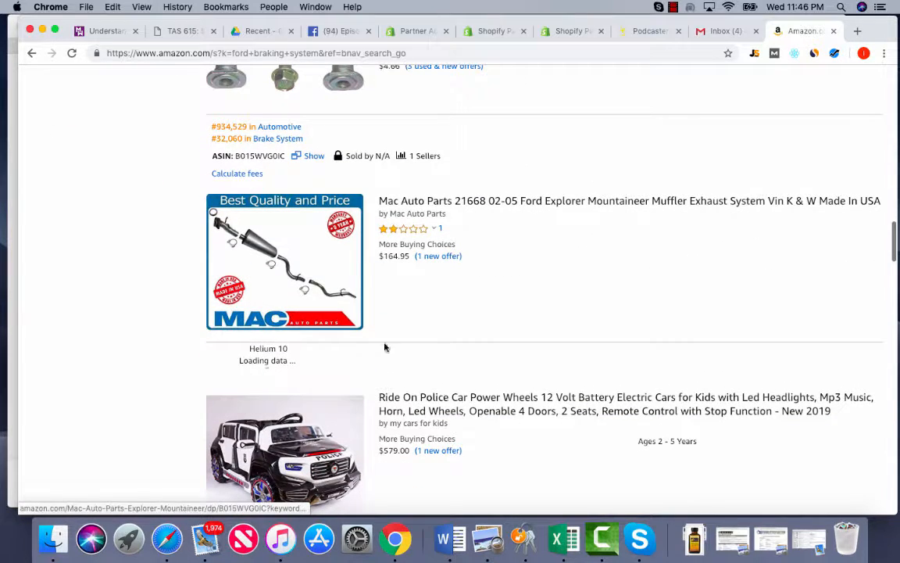
scroll(391, 313, down, 2)
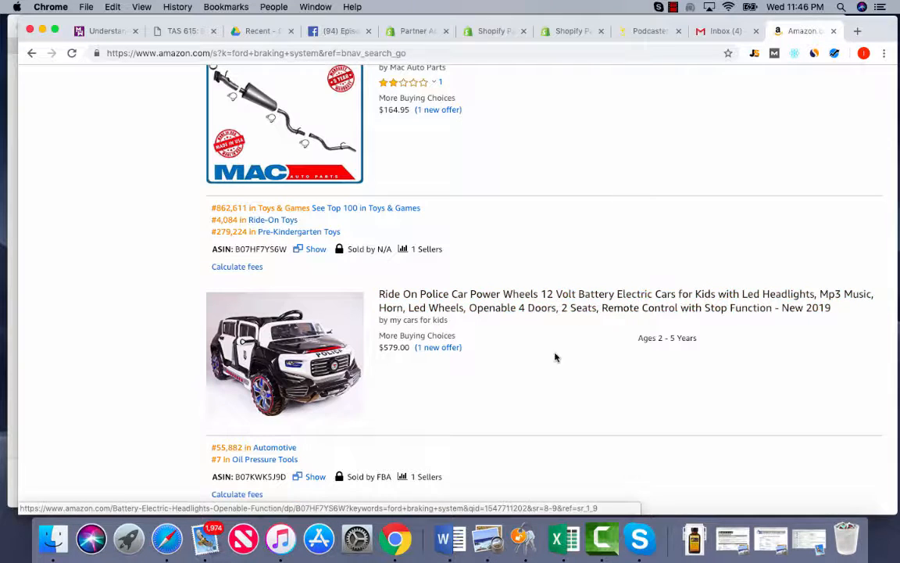
scroll(560, 374, down, 3)
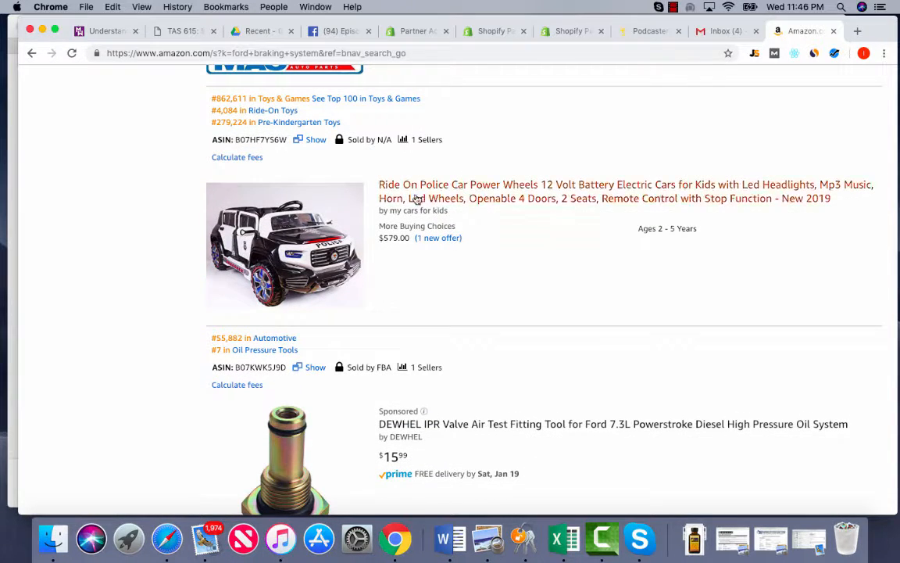
Return to the Seller Central campaign form in Safari and review the bidding, negative keywords and campaign settings
click(10, 203)
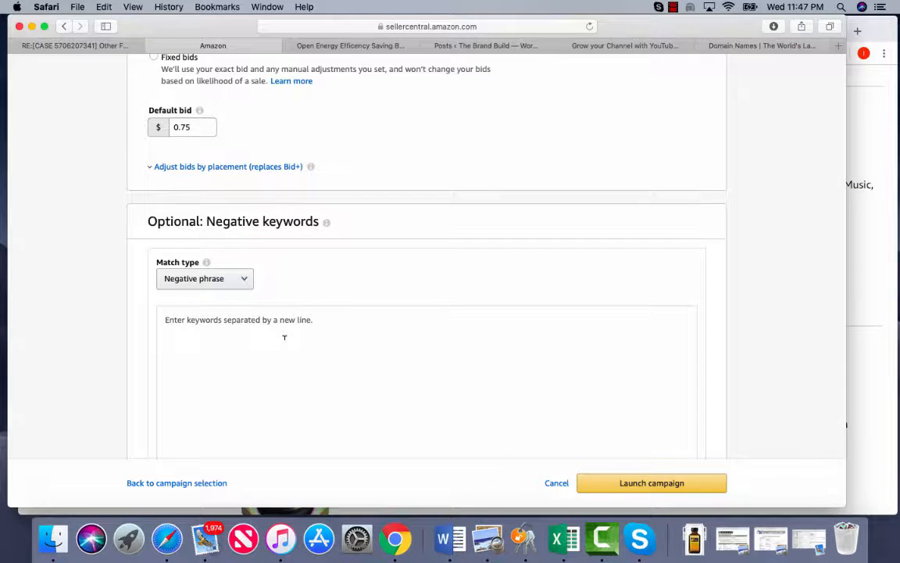
scroll(285, 338, up, 5)
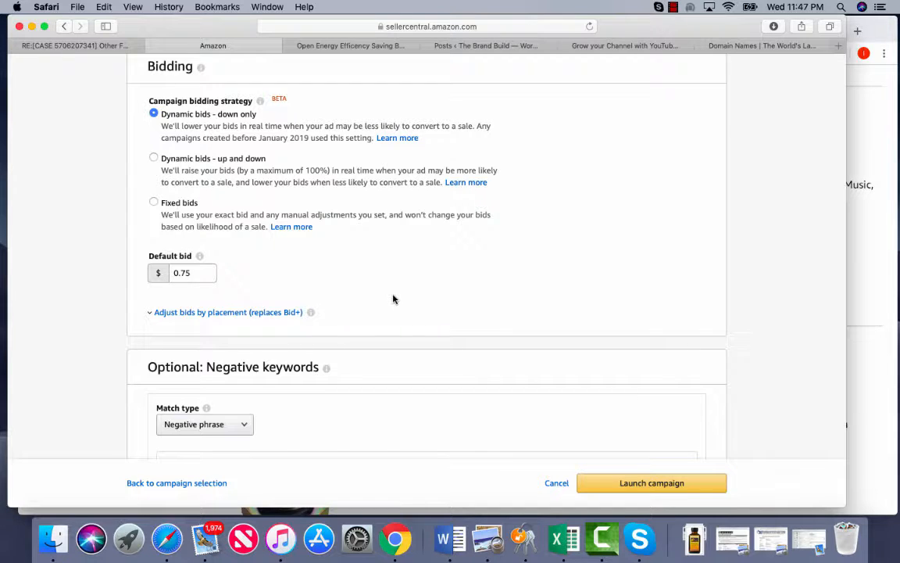
scroll(388, 399, down, 3)
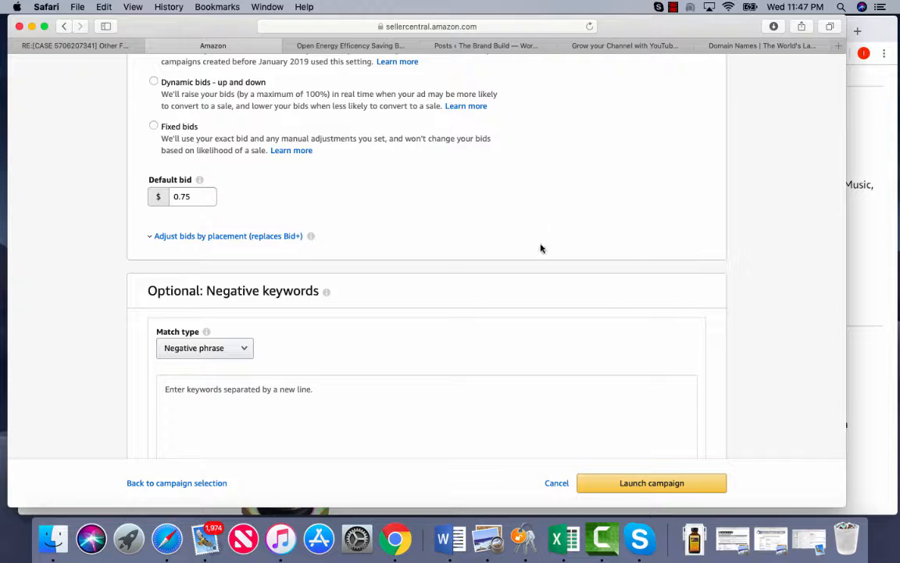
scroll(541, 247, down, 8)
scroll(546, 272, up, 15)
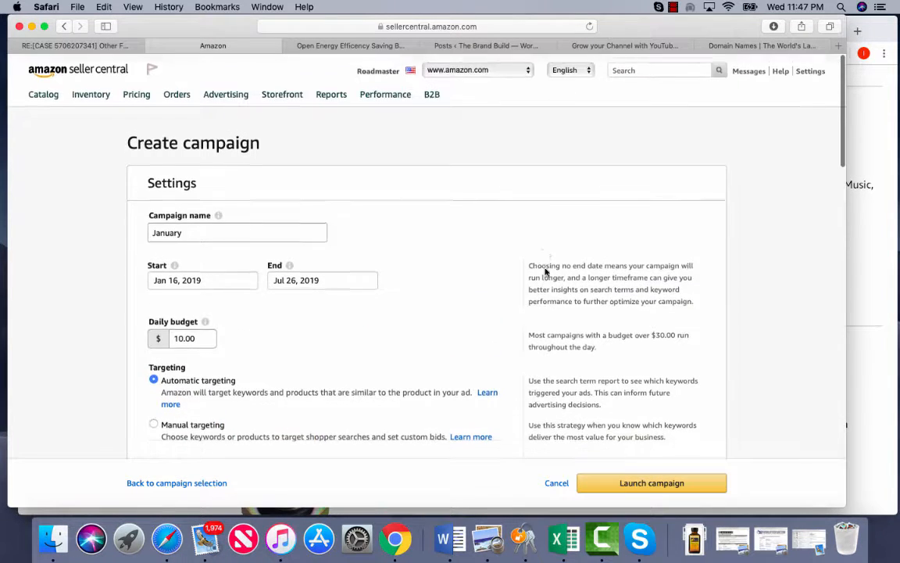
scroll(544, 273, down, 4)
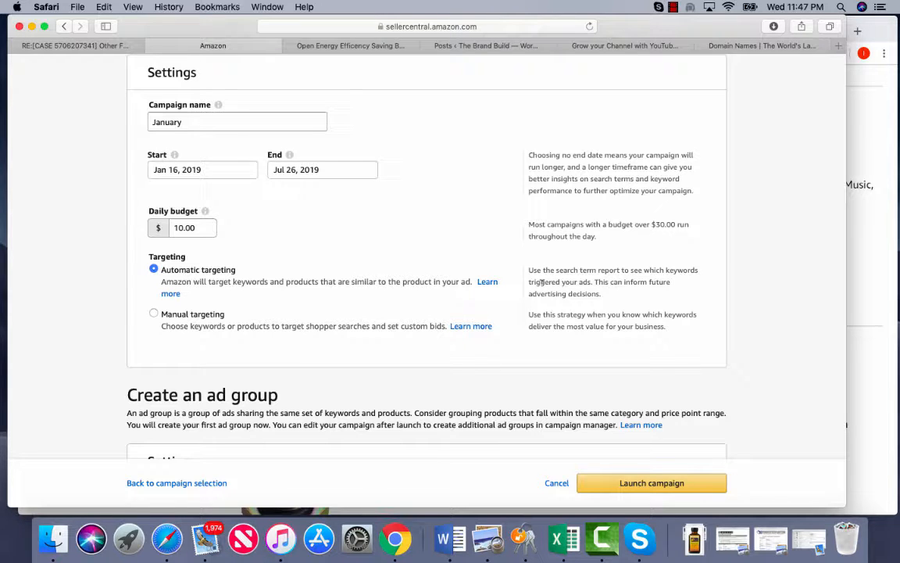
scroll(539, 265, up, 4)
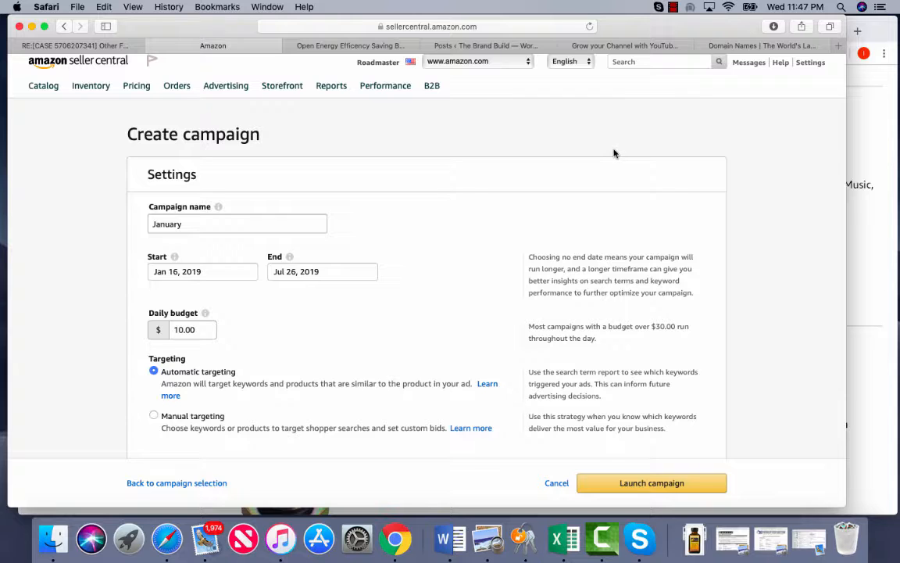
click(675, 9)
click(675, 10)
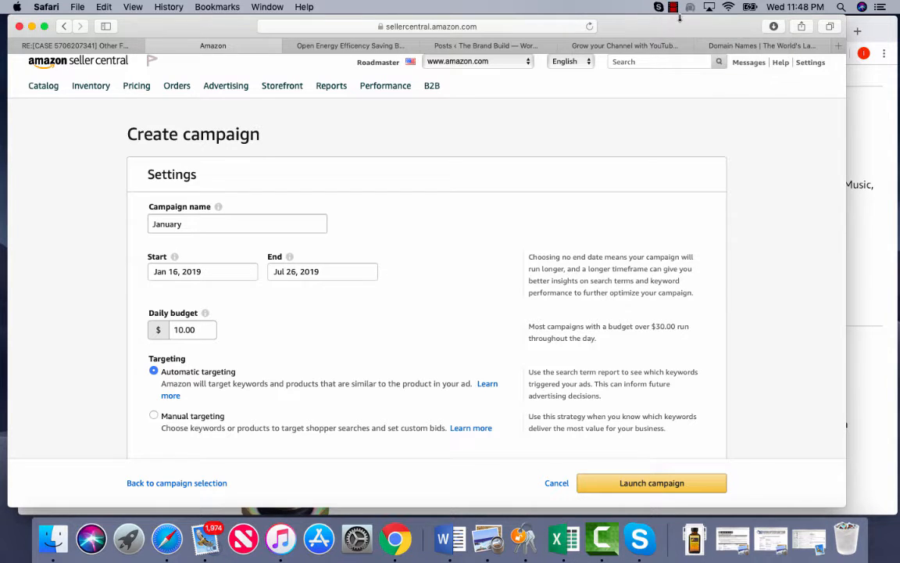